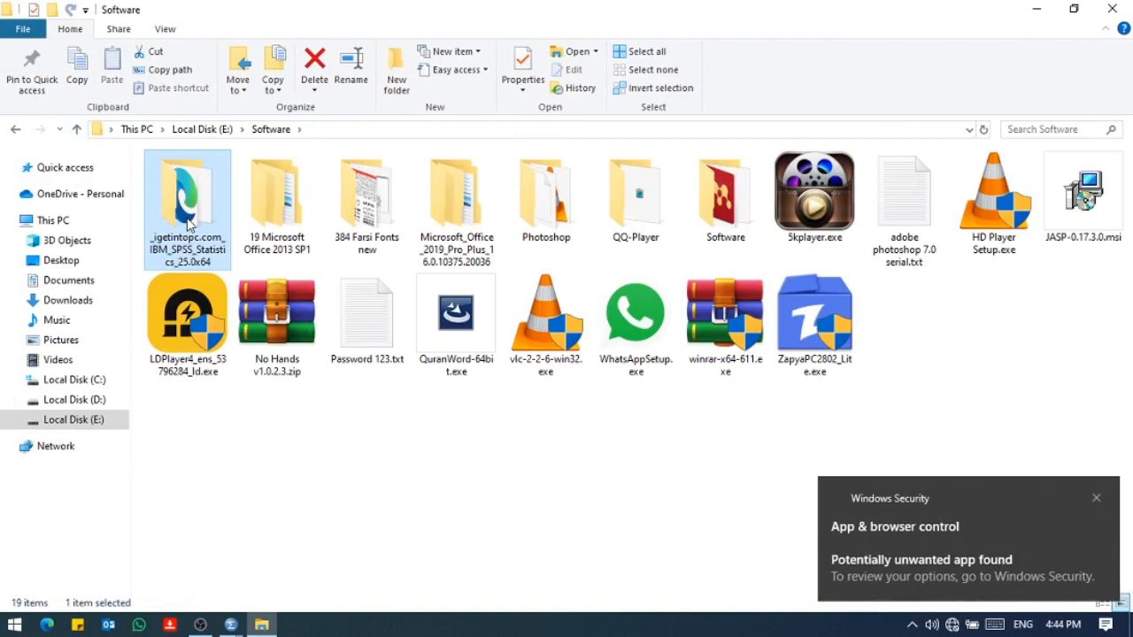
Open the IBM SPSS Statistics 25 folder inside Software and start the SPSS_Statistics_25_win64 application
{"action": "double_click", "coordinate": [187, 224]}
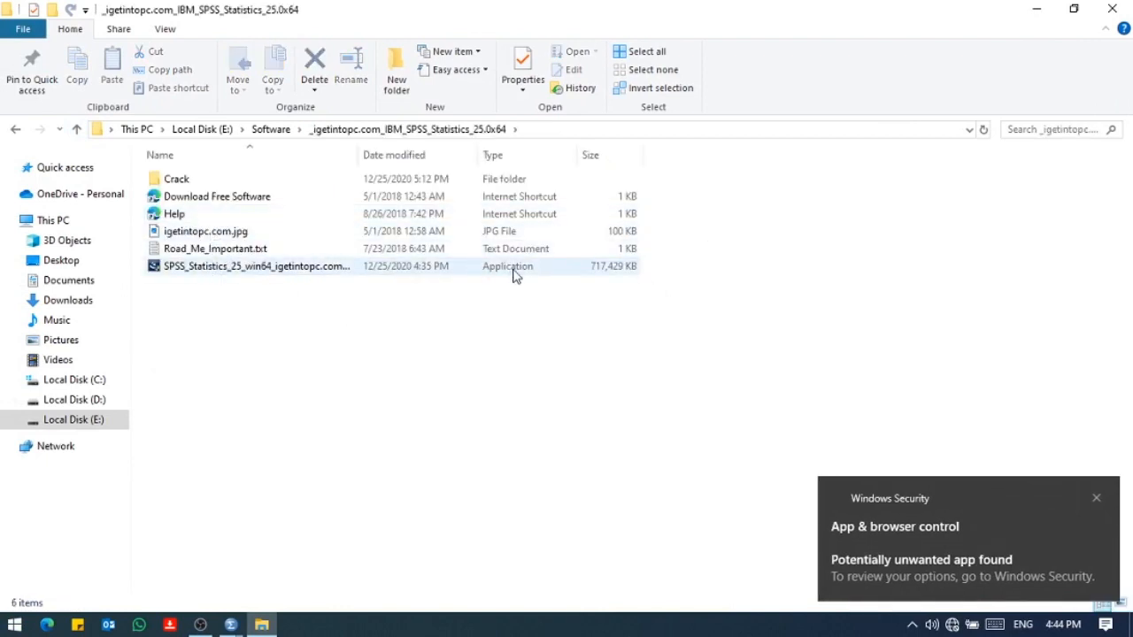
{"action": "double_click", "coordinate": [285, 267]}
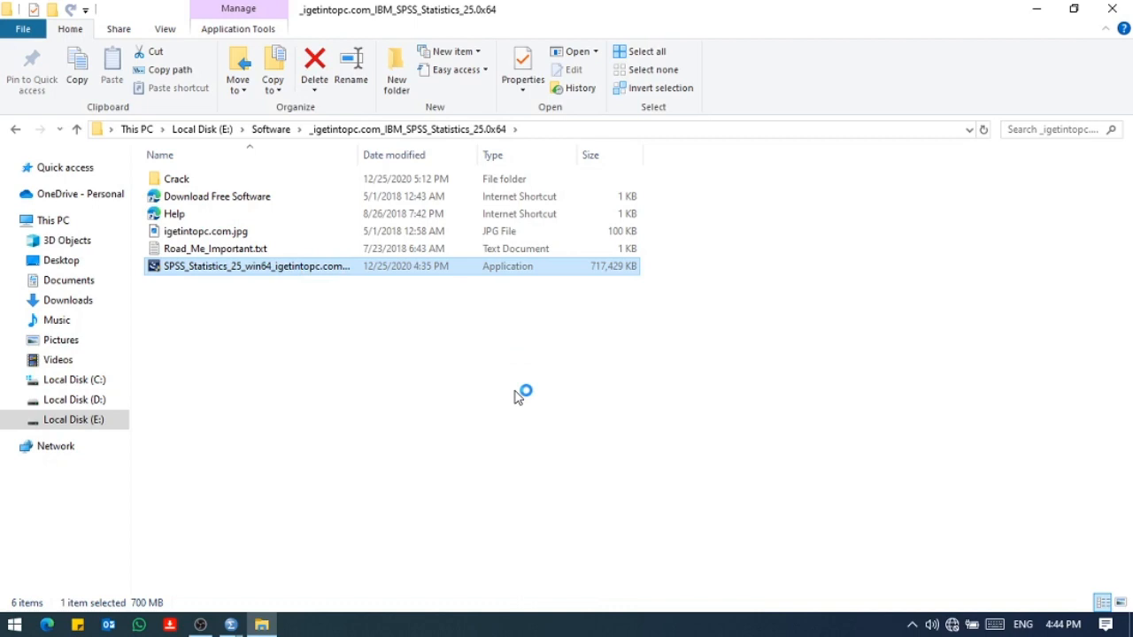
Copy the lservrc file from the Crack folder
{"action": "double_click", "coordinate": [209, 180]}
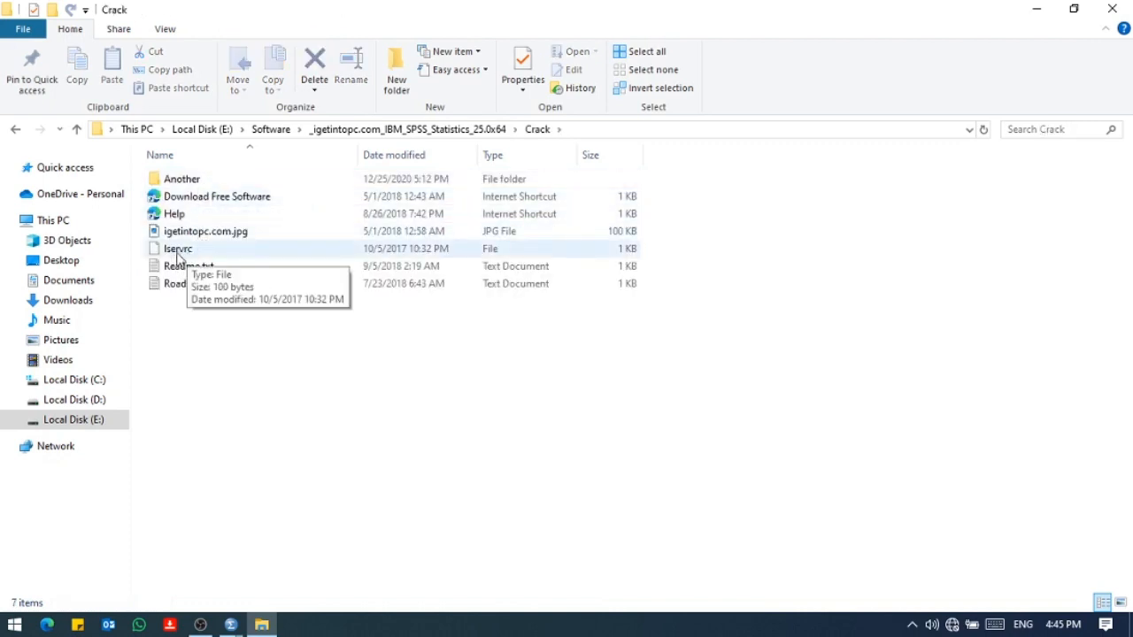
{"action": "left_click", "coordinate": [203, 255]}
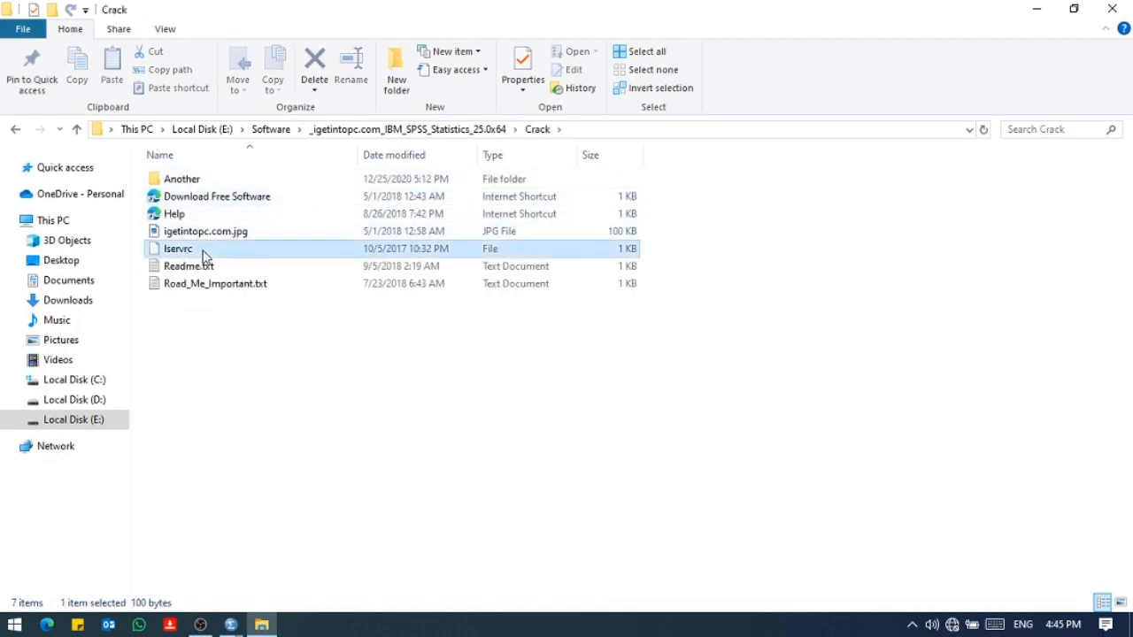
{"action": "right_click", "coordinate": [203, 255]}
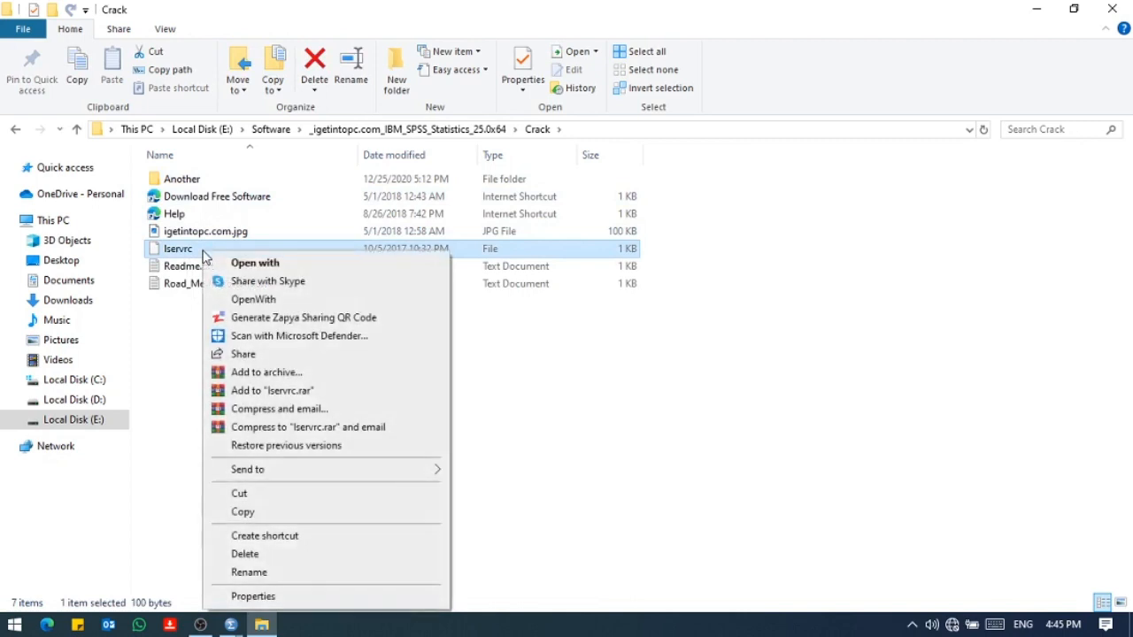
{"action": "left_click", "coordinate": [261, 512]}
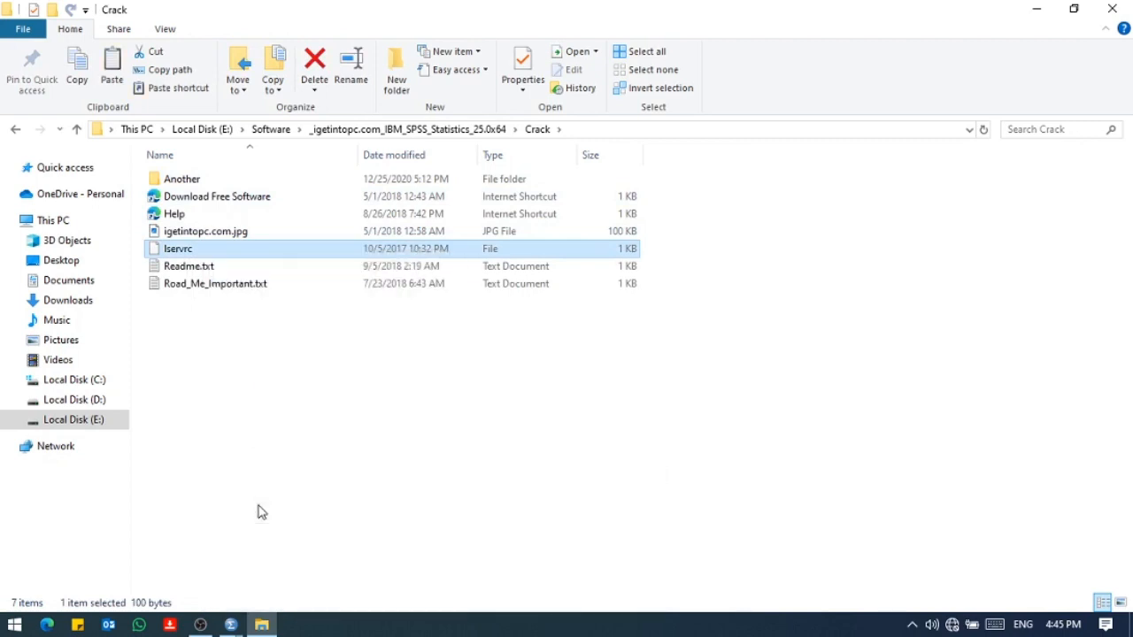
Go to the SPSS program folder at C:\Program Files\IBM\SPSS\Statistics\25
{"action": "left_click", "coordinate": [75, 380]}
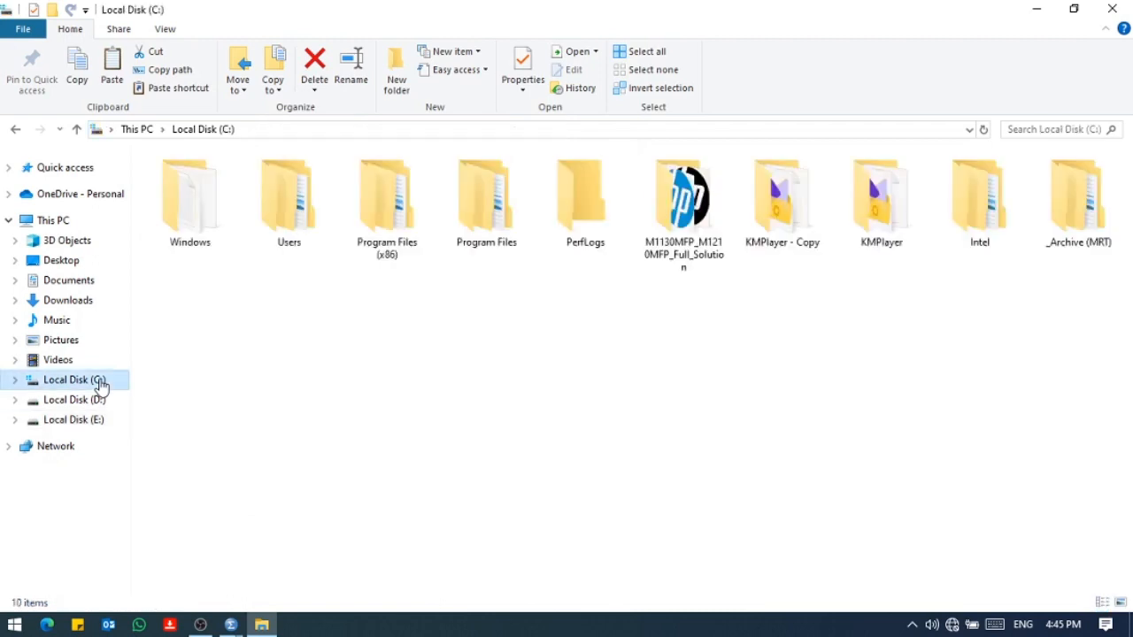
{"action": "double_click", "coordinate": [459, 233]}
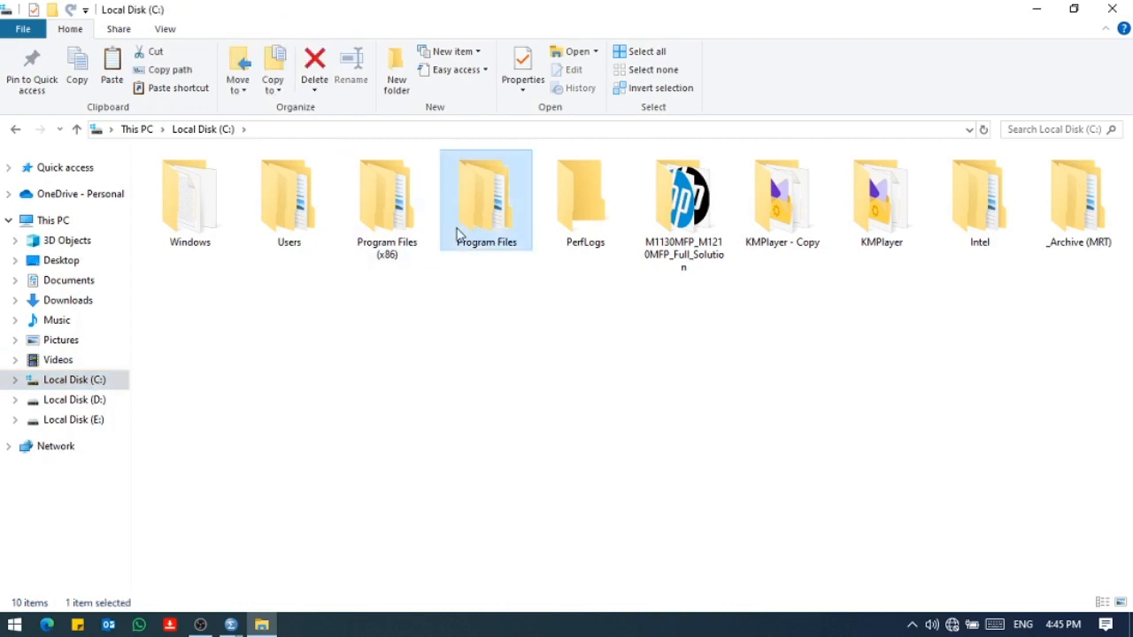
{"action": "double_click", "coordinate": [339, 293]}
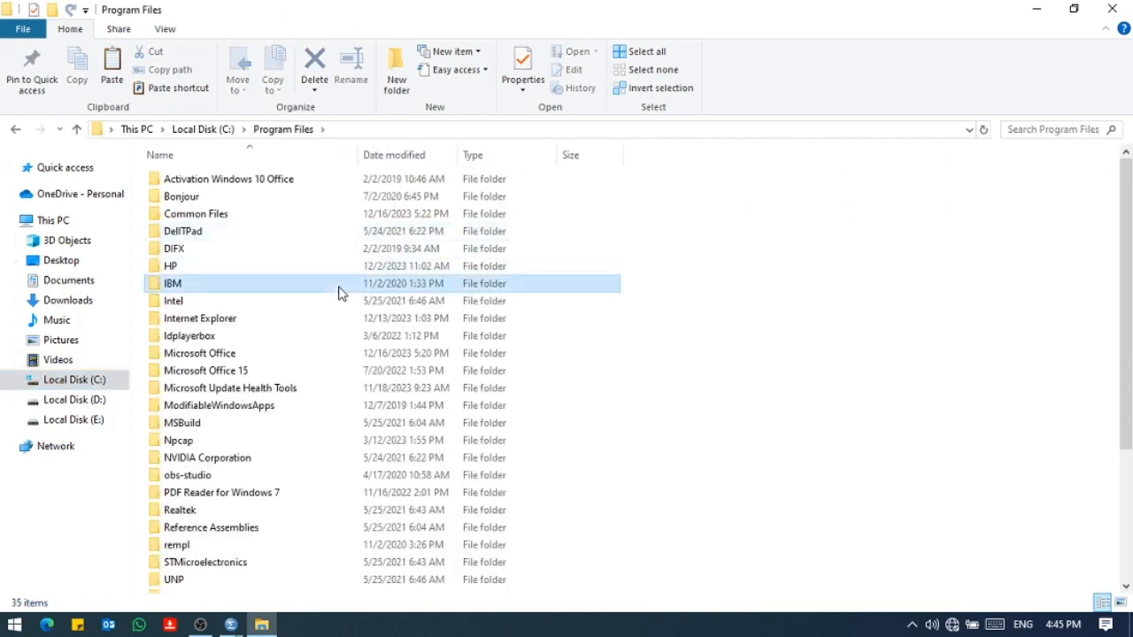
{"action": "left_click", "coordinate": [278, 188]}
{"action": "double_click", "coordinate": [278, 188]}
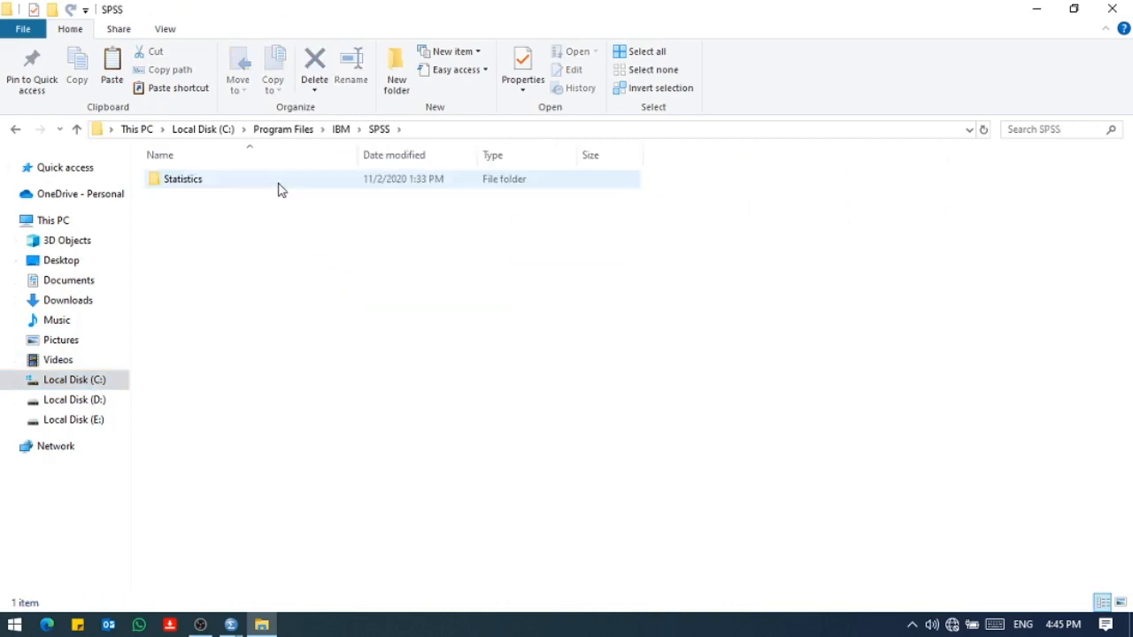
{"action": "double_click", "coordinate": [277, 188]}
{"action": "left_click", "coordinate": [278, 188]}
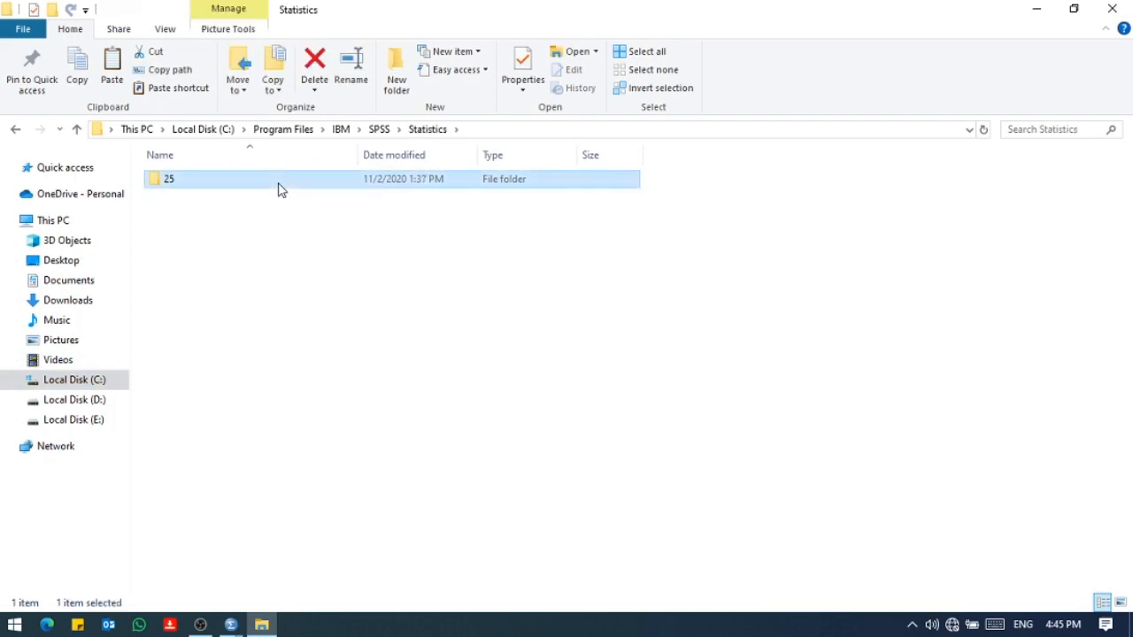
{"action": "double_click", "coordinate": [231, 184]}
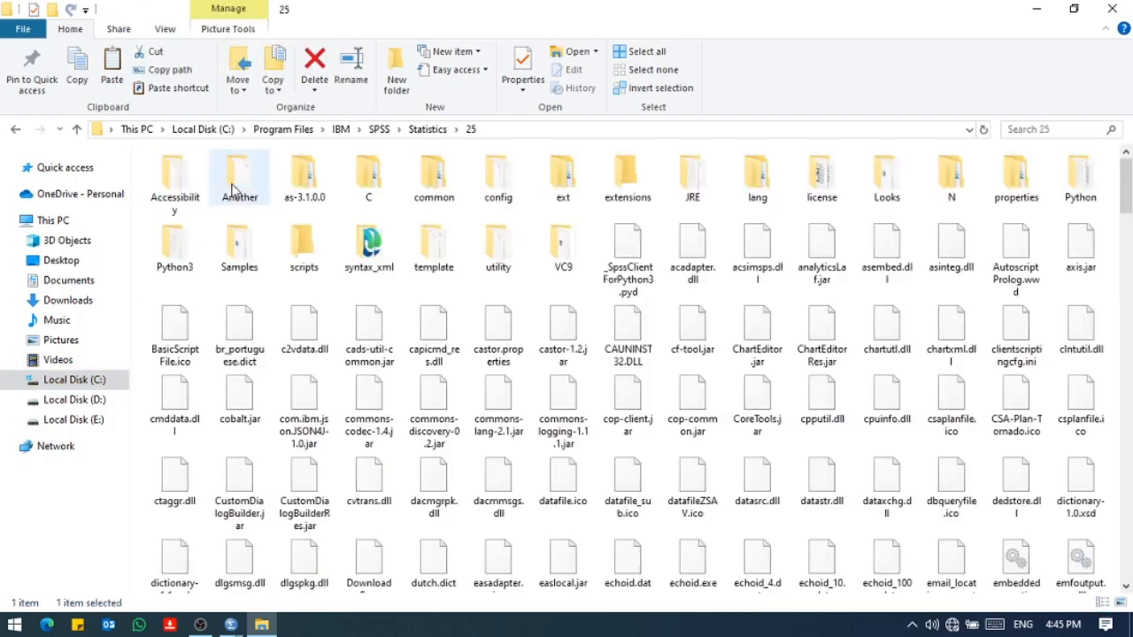
Try pasting the copied lservrc file into the 25 folder, and cancel replacing the existing file
{"action": "right_click", "coordinate": [469, 290]}
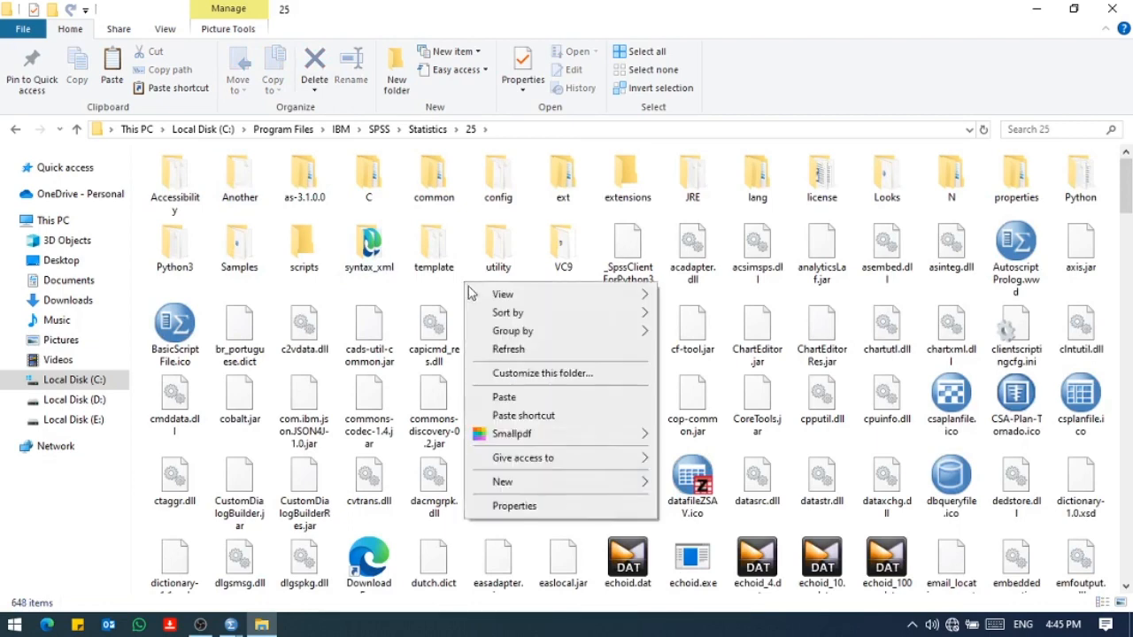
{"action": "left_click", "coordinate": [504, 397]}
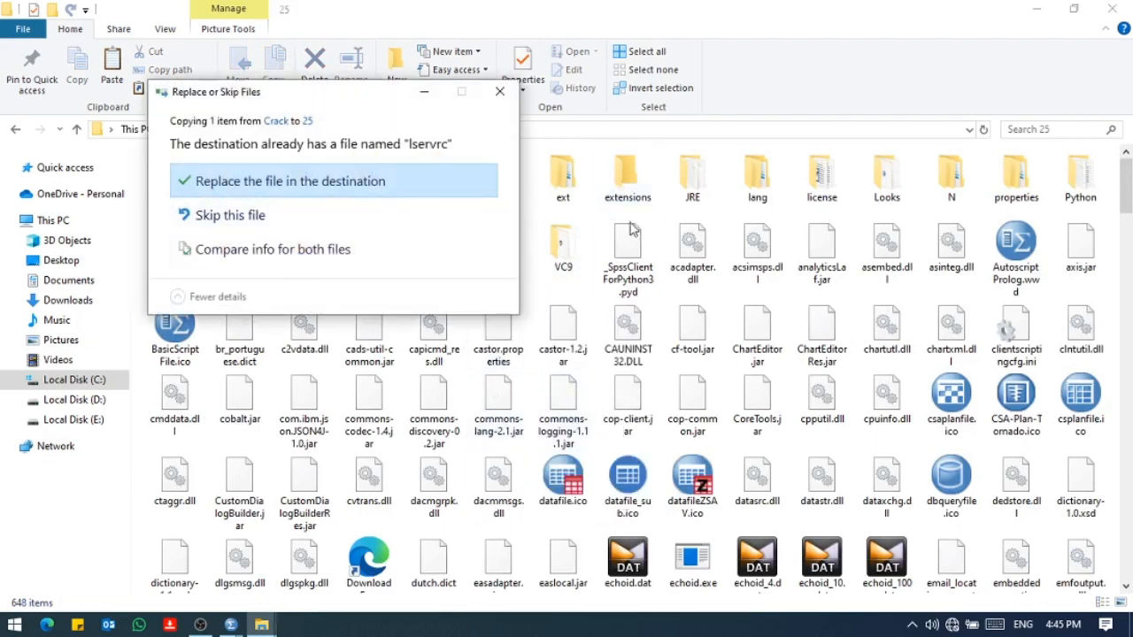
{"action": "left_click", "coordinate": [501, 92]}
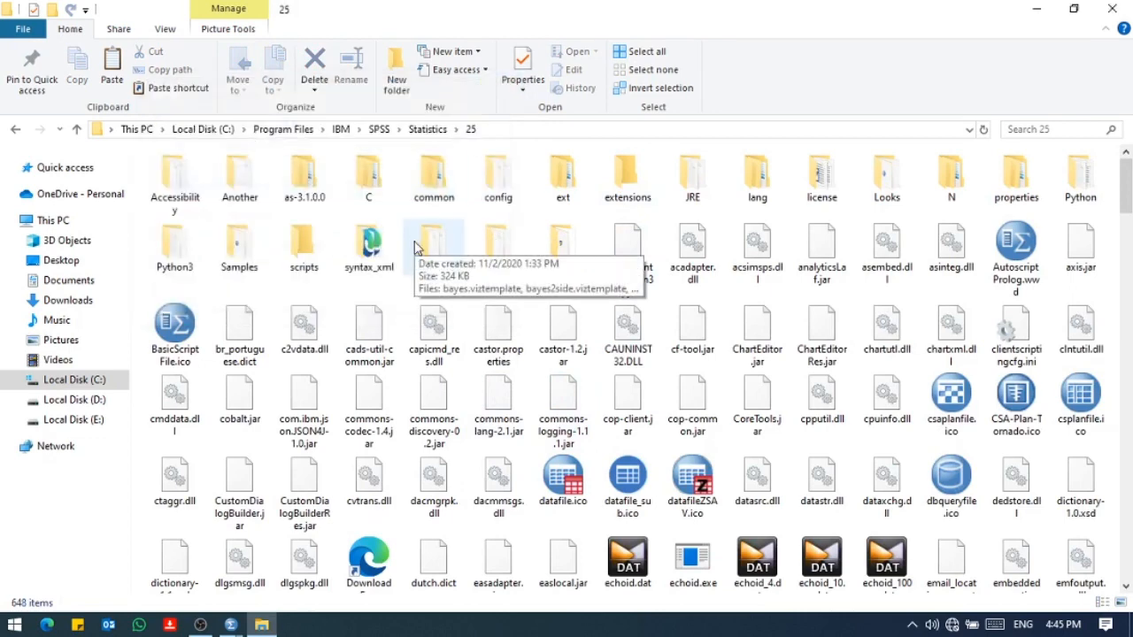
Minimize the folder window, search Windows for spss, and close the search
{"action": "left_click", "coordinate": [1036, 9]}
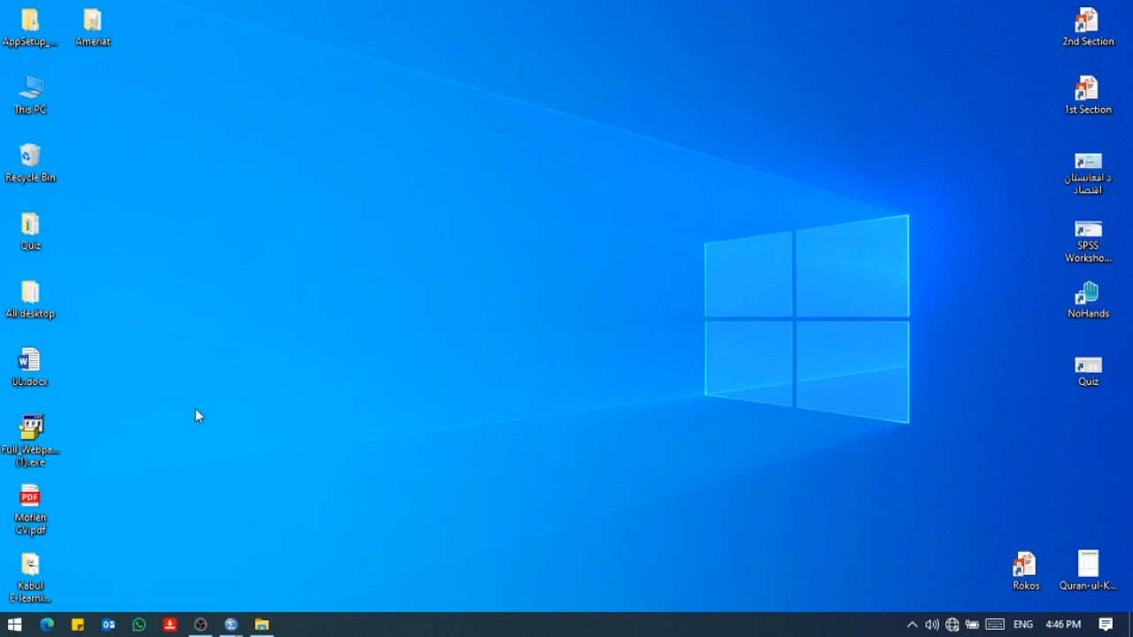
{"action": "left_click", "coordinate": [15, 624]}
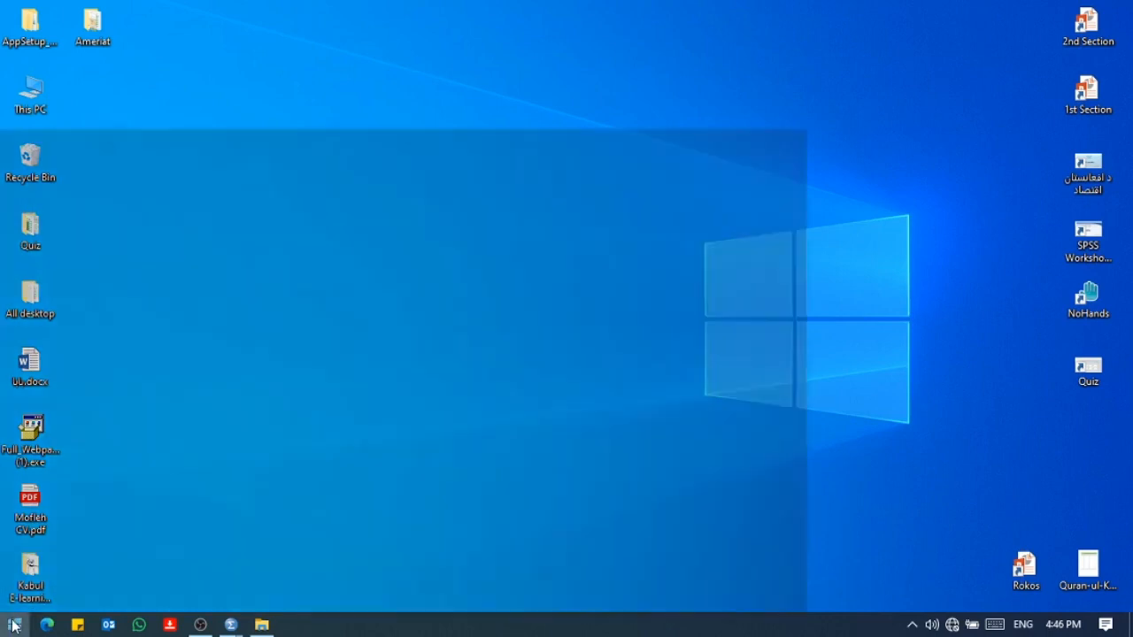
{"action": "type", "text": "spss"}
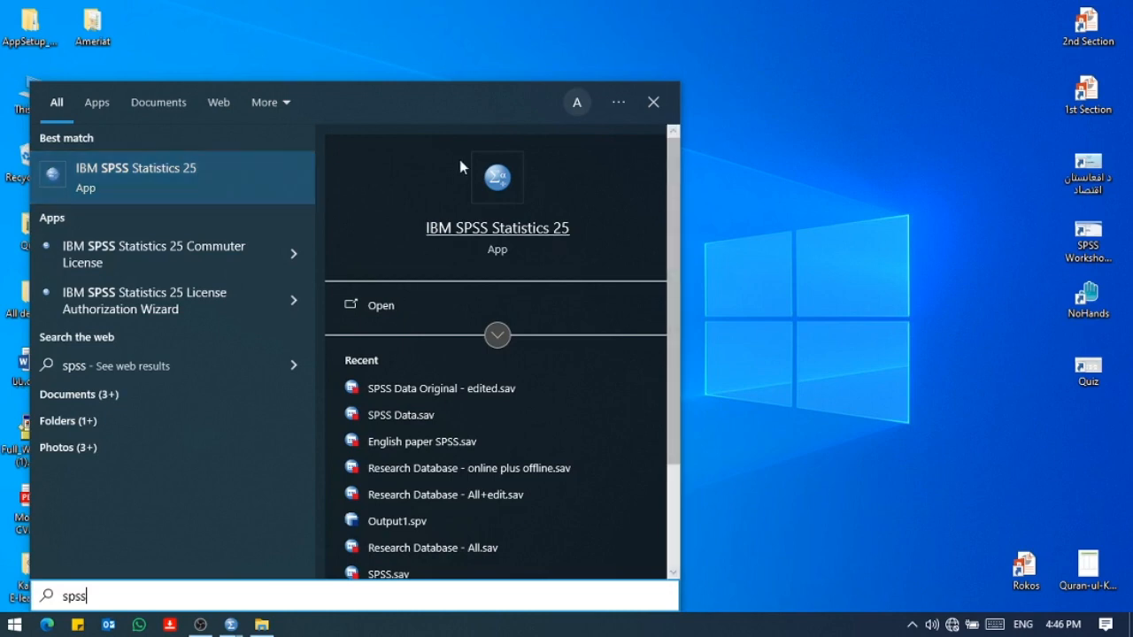
{"action": "key", "text": "Escape"}
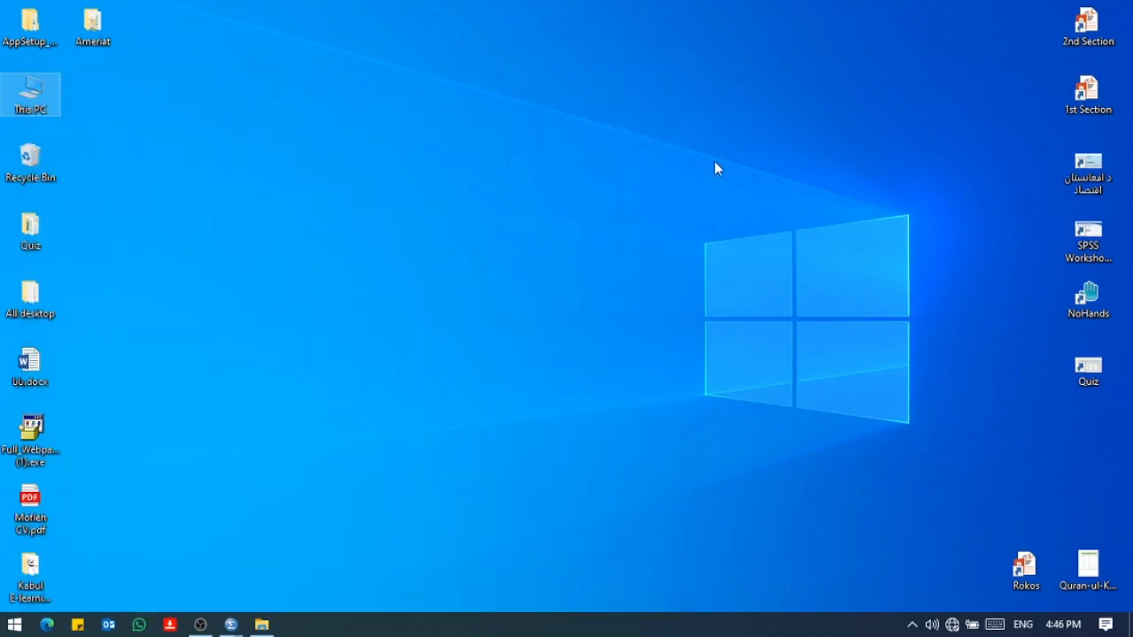
Switch to the untitled SPSS Data Editor, look at its Variable View, and return to Data View
{"action": "mouse_move", "coordinate": [232, 622]}
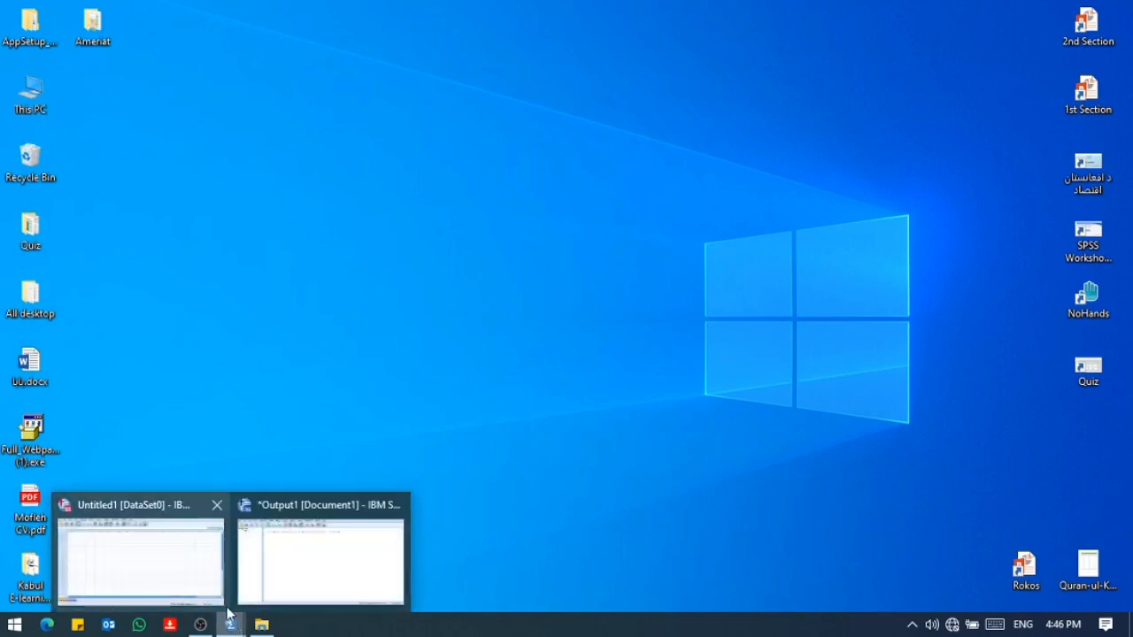
{"action": "left_click", "coordinate": [186, 579]}
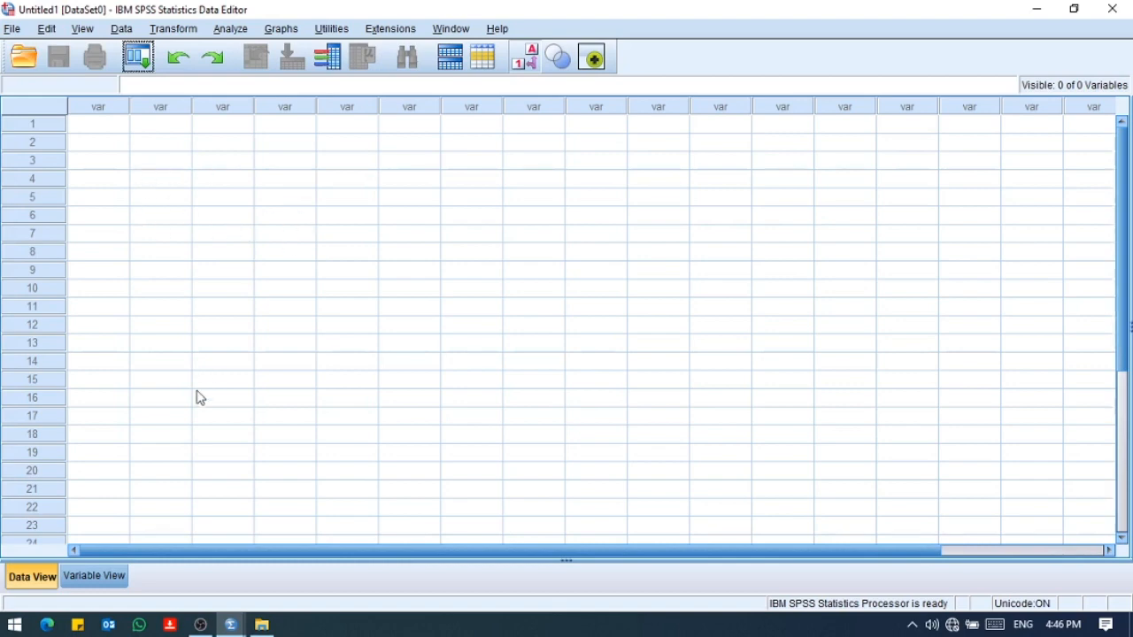
{"action": "left_click", "coordinate": [103, 585]}
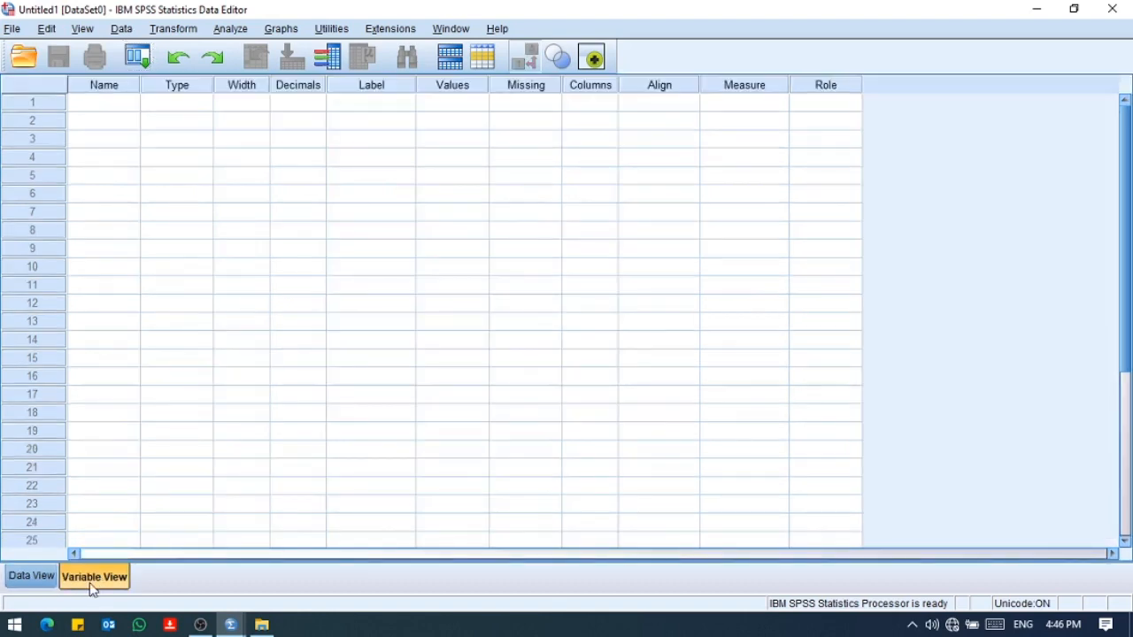
{"action": "left_click", "coordinate": [42, 583]}
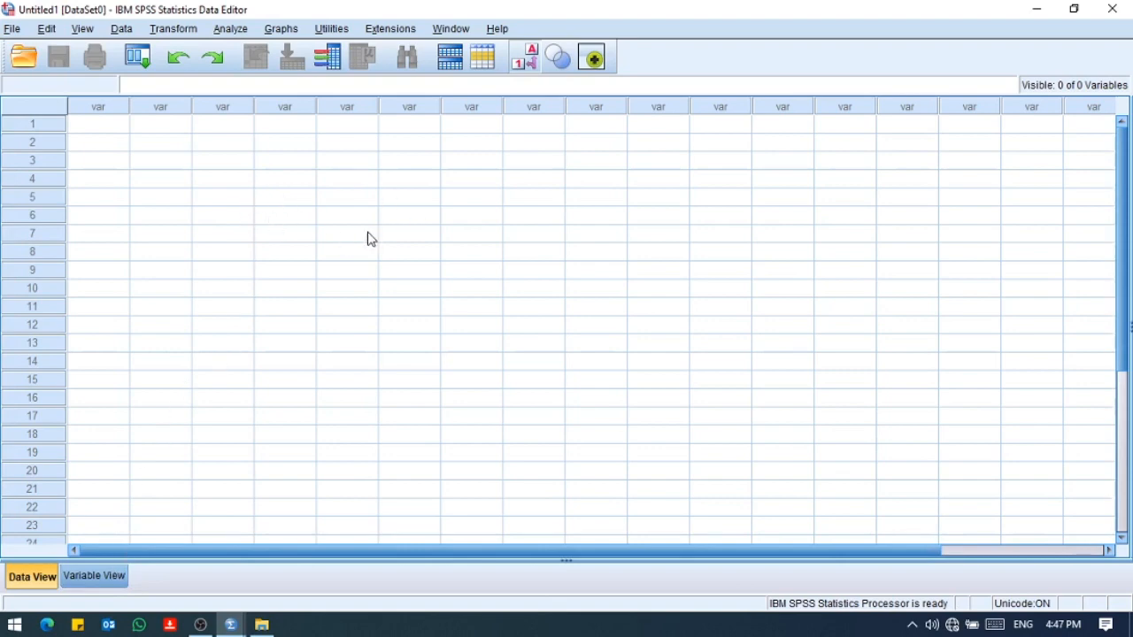
Open the designated Syntax Editor window to view it, and close it again
{"action": "left_click", "coordinate": [451, 29]}
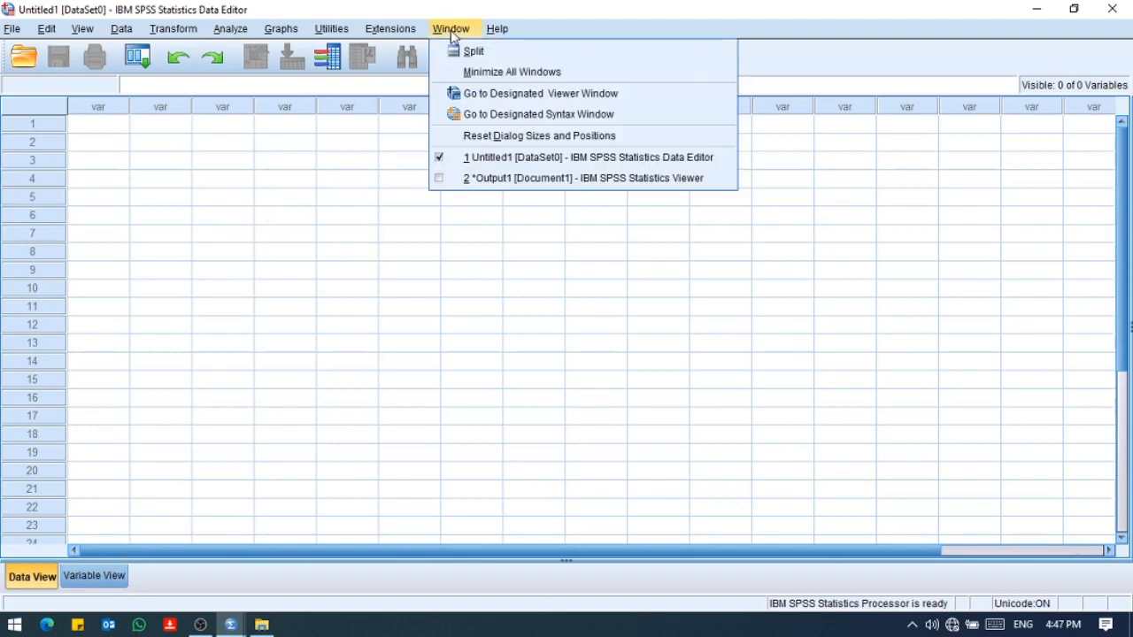
{"action": "left_click", "coordinate": [535, 116]}
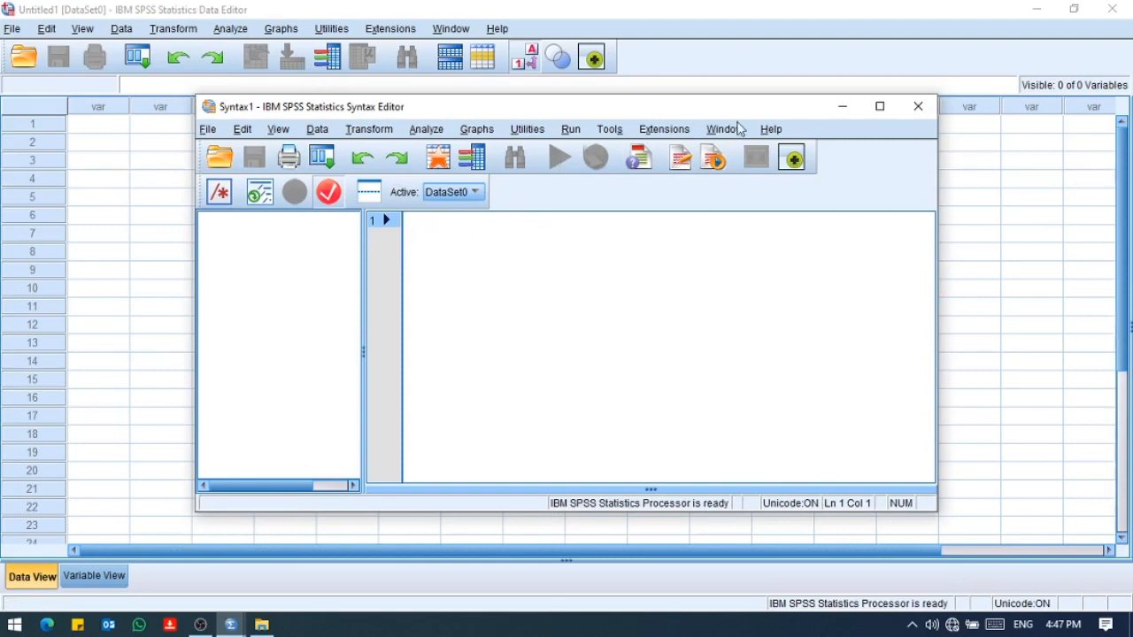
{"action": "left_click", "coordinate": [916, 108]}
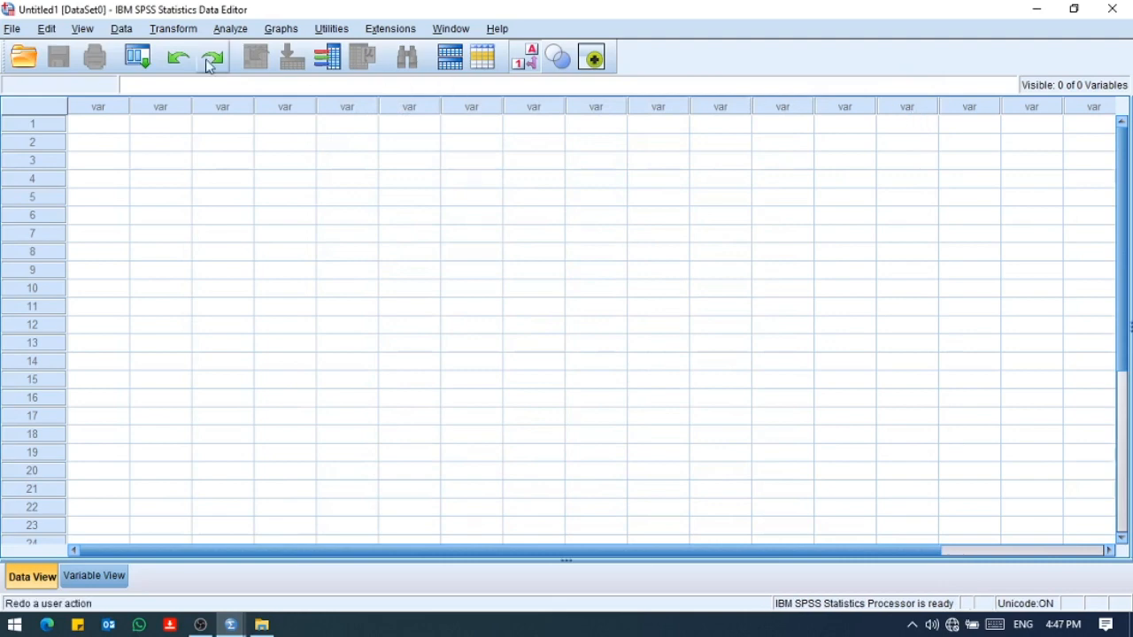
Bring the Output1 Statistics Viewer window to the front to examine its contents
{"action": "left_click", "coordinate": [445, 30]}
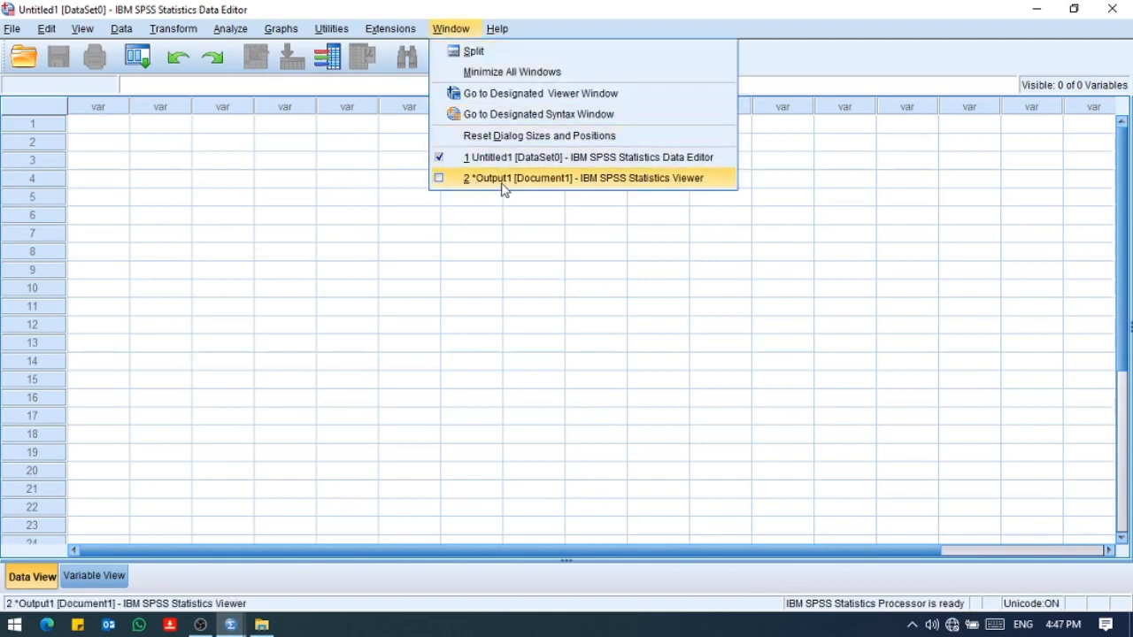
{"action": "left_click", "coordinate": [540, 181]}
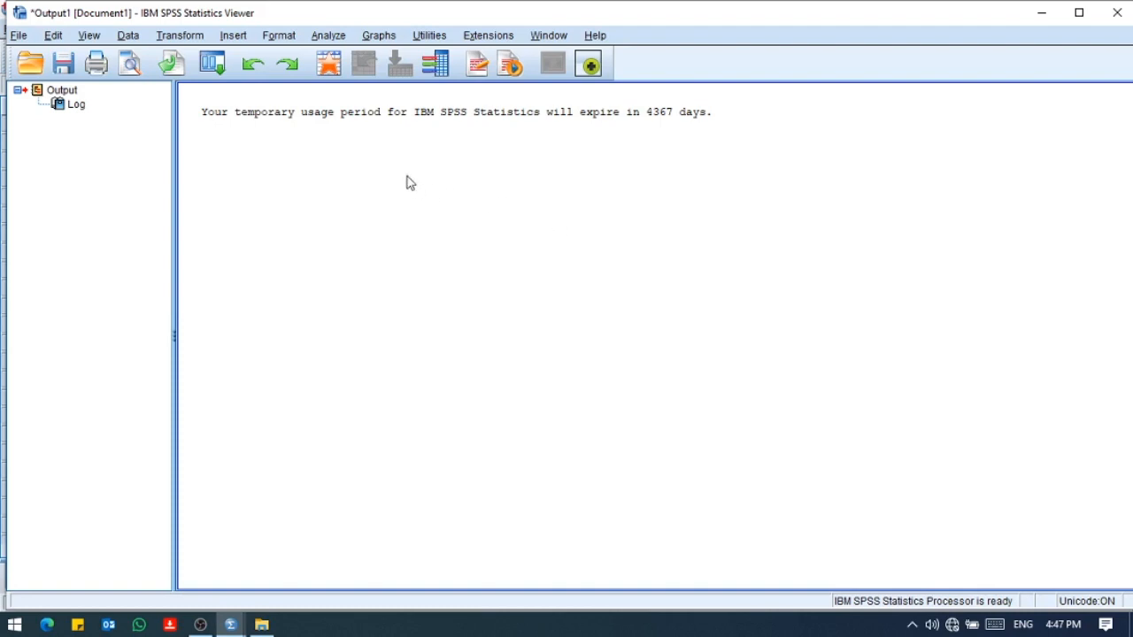
{"action": "left_click", "coordinate": [329, 67]}
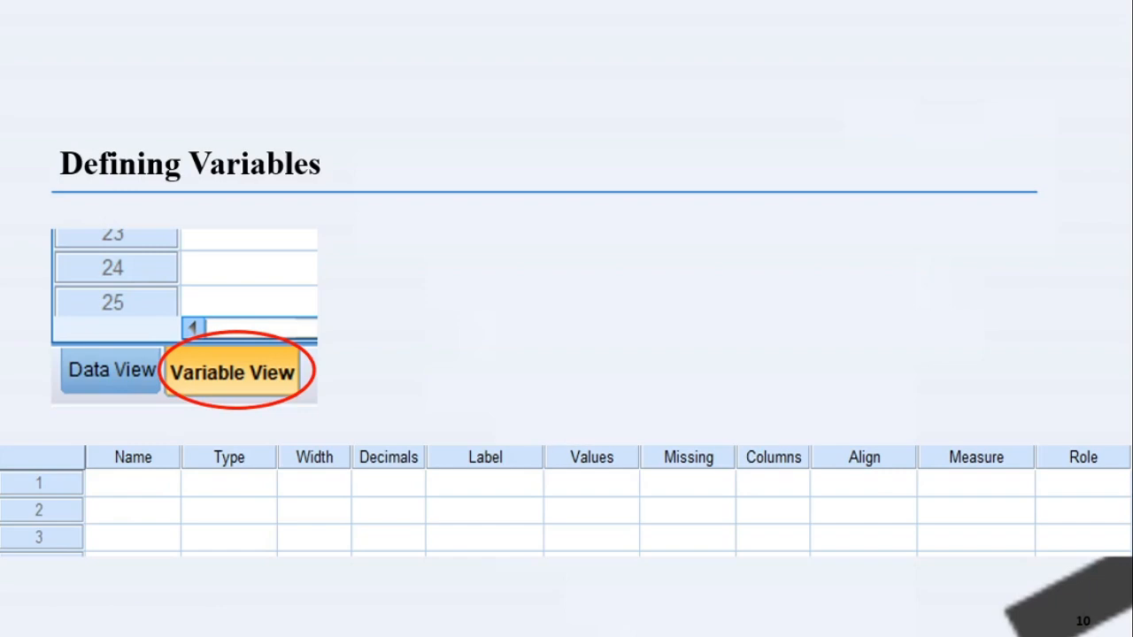
Switch to the SPSS Data Editor and define a variable named ID in the first row of Variable View
{"action": "key", "text": "alt+Tab"}
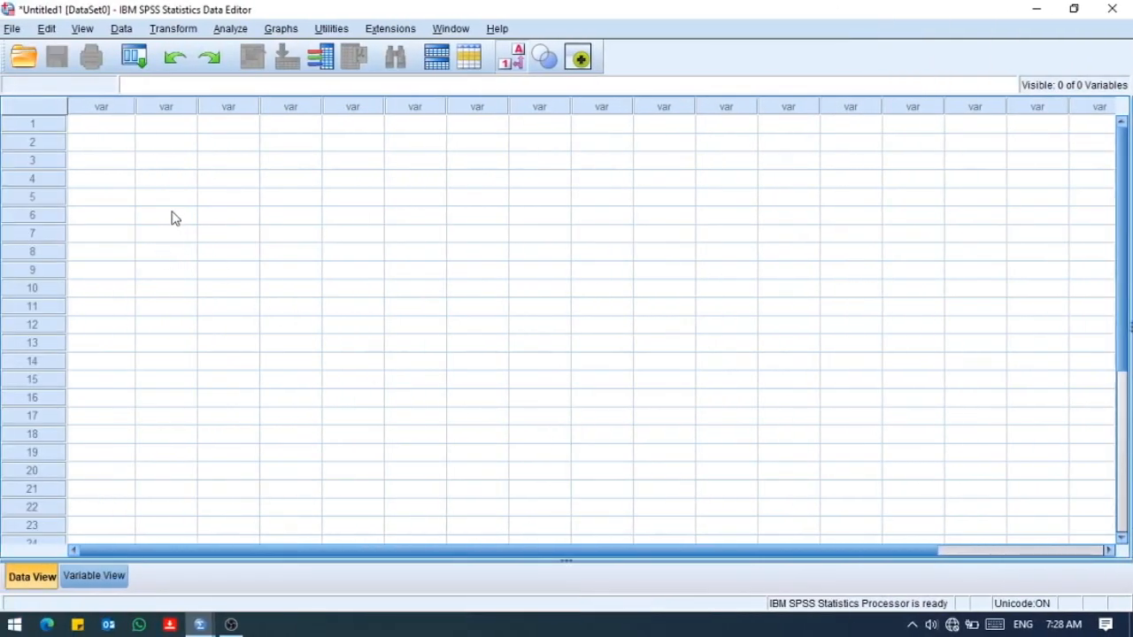
{"action": "left_click", "coordinate": [95, 576]}
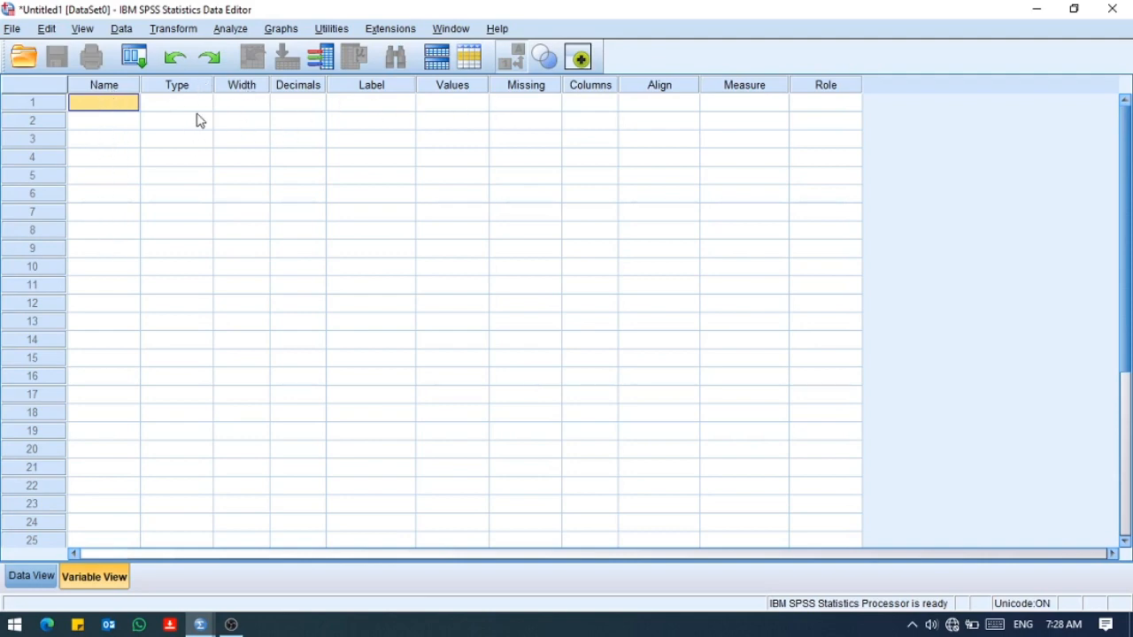
{"action": "left_click", "coordinate": [121, 106]}
{"action": "type", "text": "ID"}
{"action": "left_click", "coordinate": [122, 121]}
{"action": "left_click", "coordinate": [114, 108]}
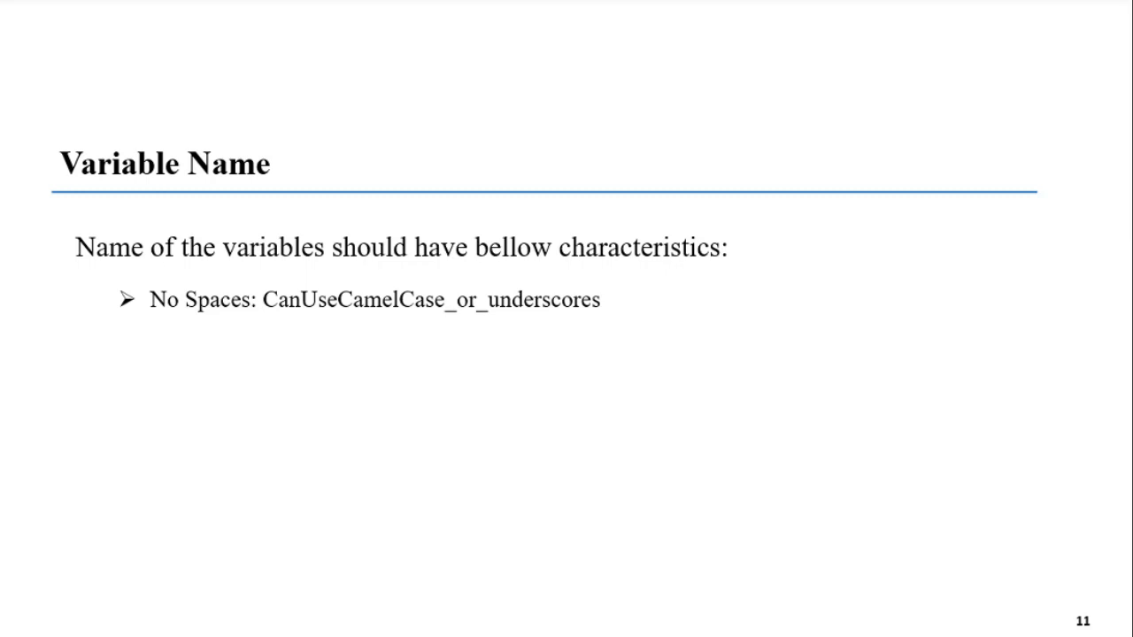
{"action": "key", "text": "Right"}
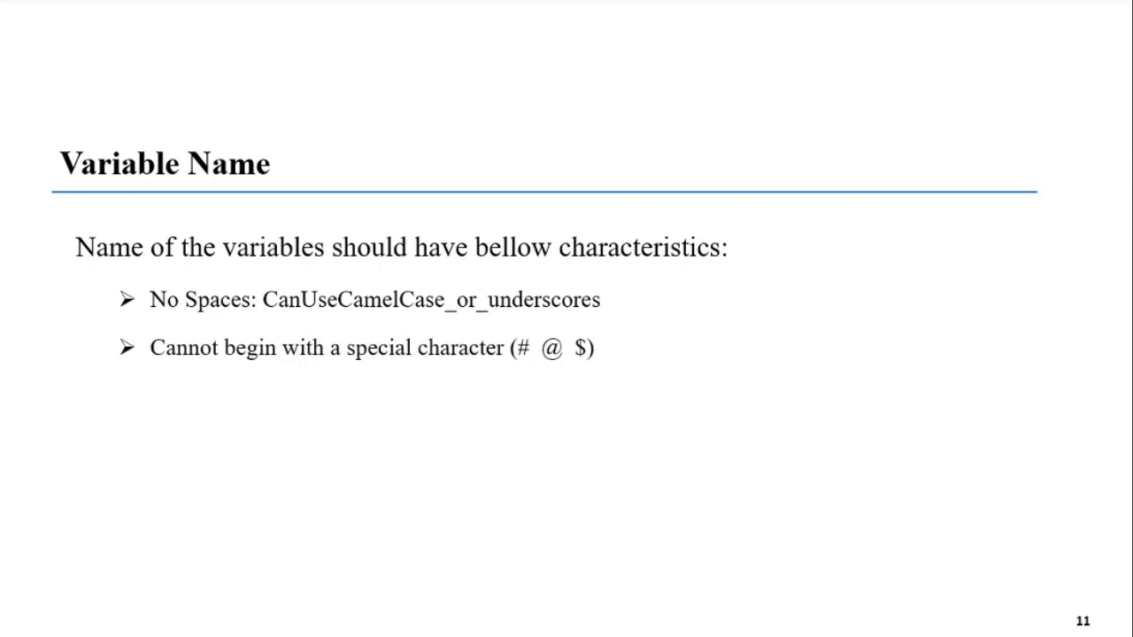
{"action": "key", "text": "Right"}
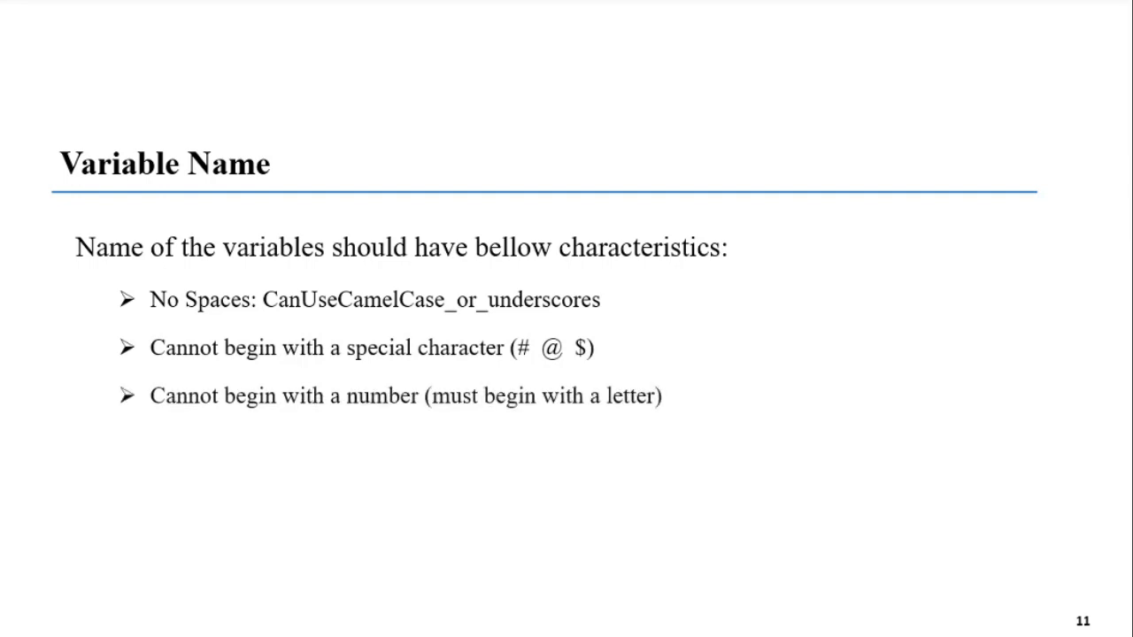
{"action": "key", "text": "Right"}
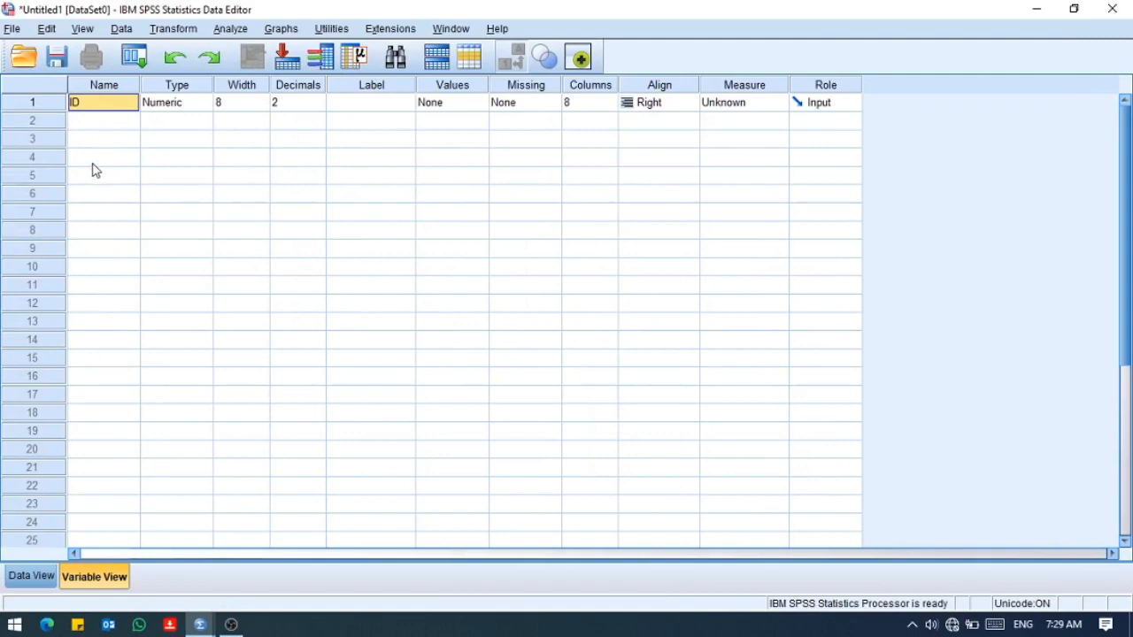
Open the variable type settings for ID and set a width of 3 with 0 decimal places
{"action": "left_click", "coordinate": [187, 109]}
{"action": "left_click", "coordinate": [201, 104]}
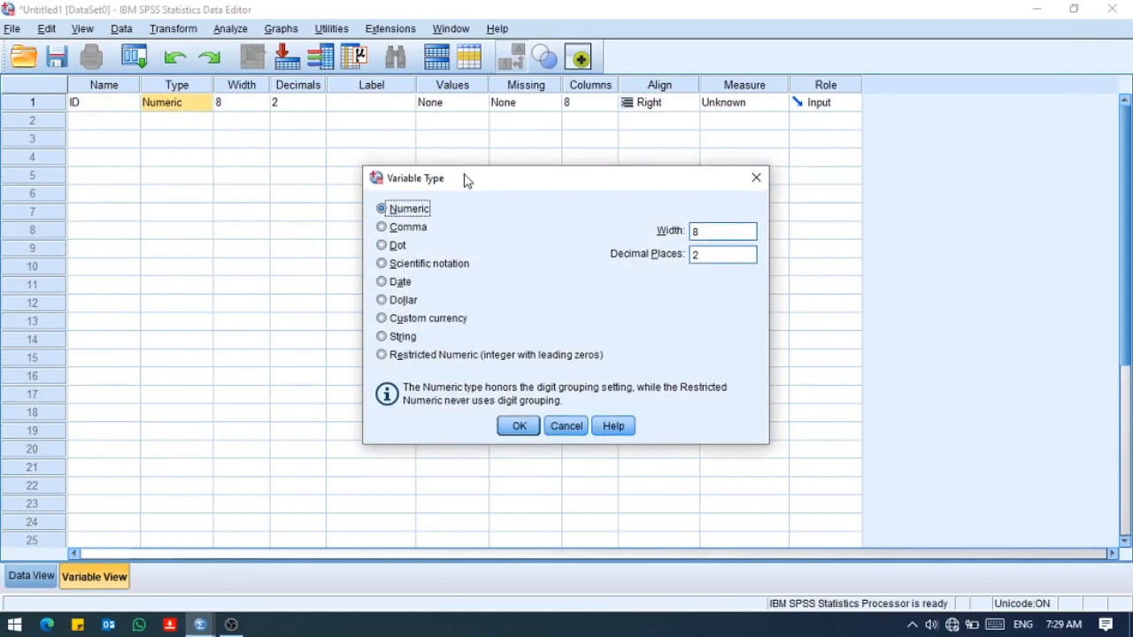
{"action": "left_click_drag", "start_coordinate": [465, 180], "coordinate": [532, 161]}
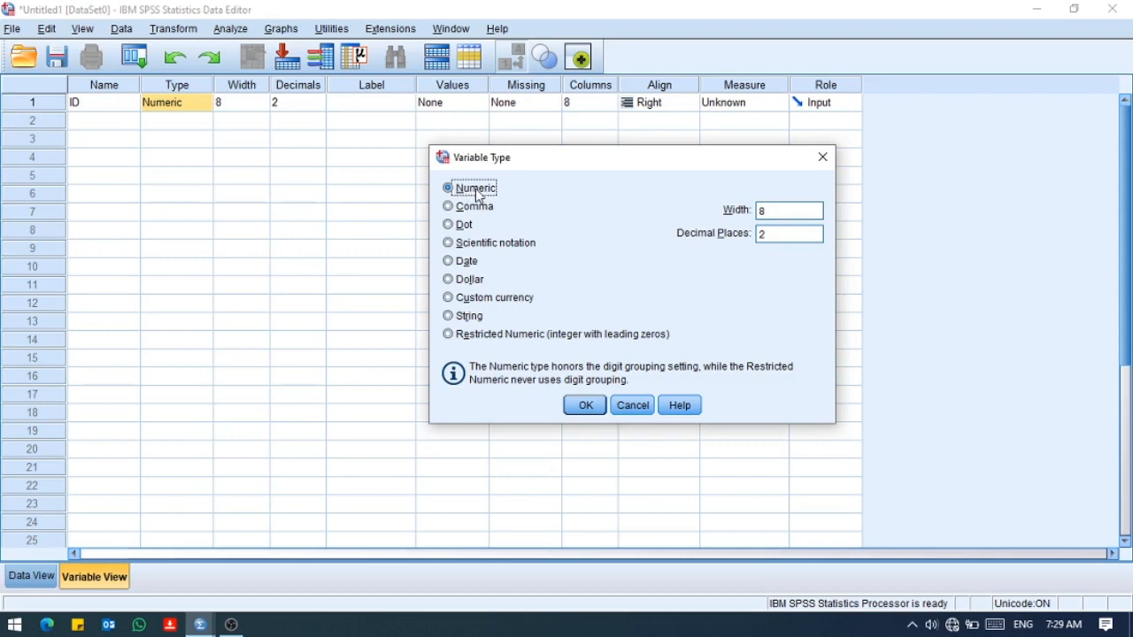
{"action": "left_click", "coordinate": [774, 211]}
{"action": "type", "text": "3"}
{"action": "left_click_drag", "start_coordinate": [770, 210], "coordinate": [749, 215]}
{"action": "left_click_drag", "start_coordinate": [770, 239], "coordinate": [748, 240]}
{"action": "type", "text": "0"}
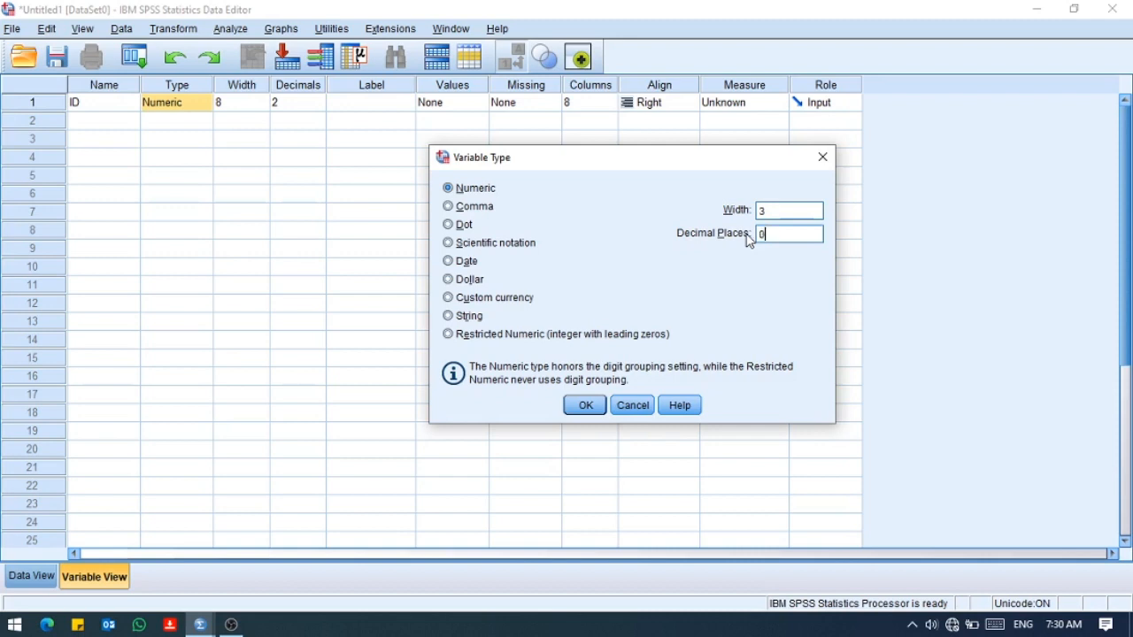
Try the Comma, Dot, Scientific notation, Date and Dollar types for ID, ending on the $# dollar format
{"action": "left_click", "coordinate": [470, 216]}
{"action": "left_click", "coordinate": [466, 227]}
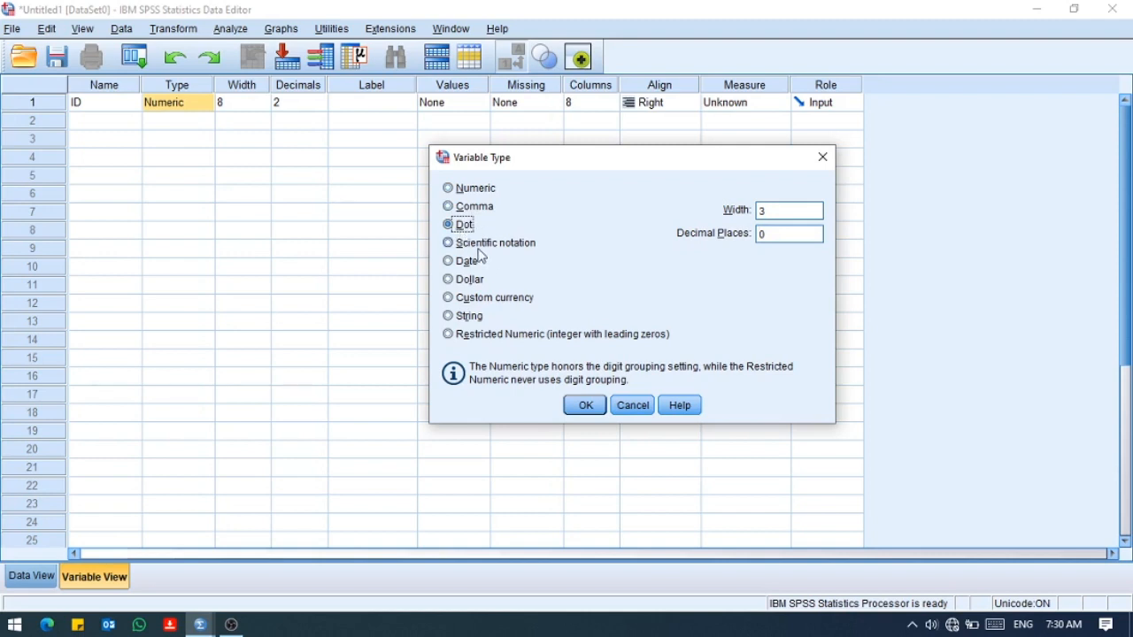
{"action": "left_click", "coordinate": [480, 249]}
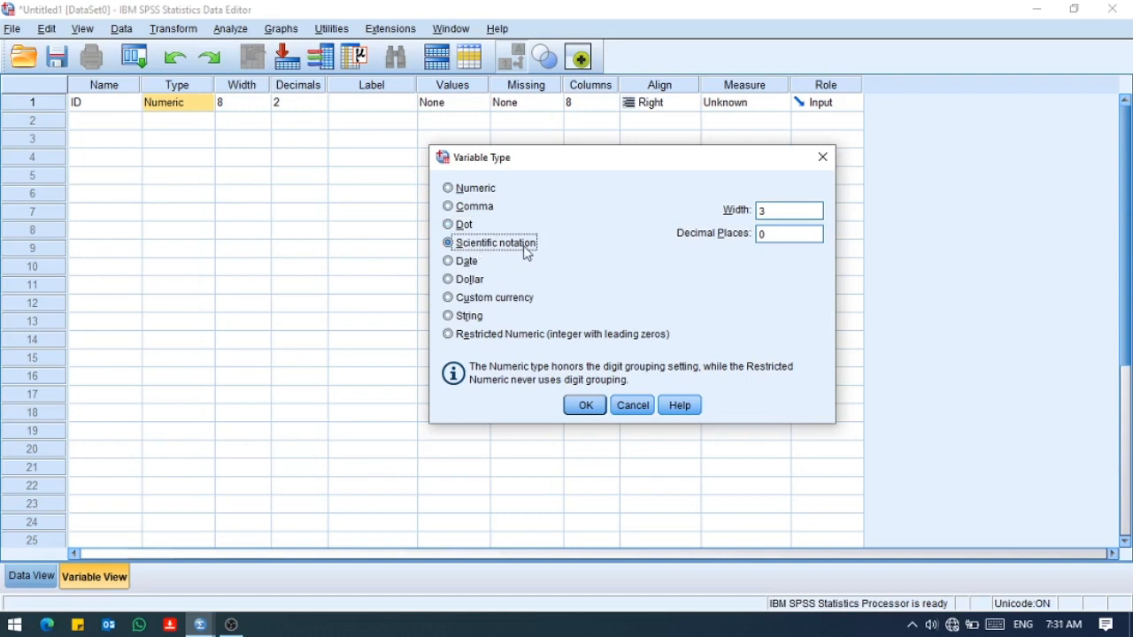
{"action": "left_click", "coordinate": [462, 270]}
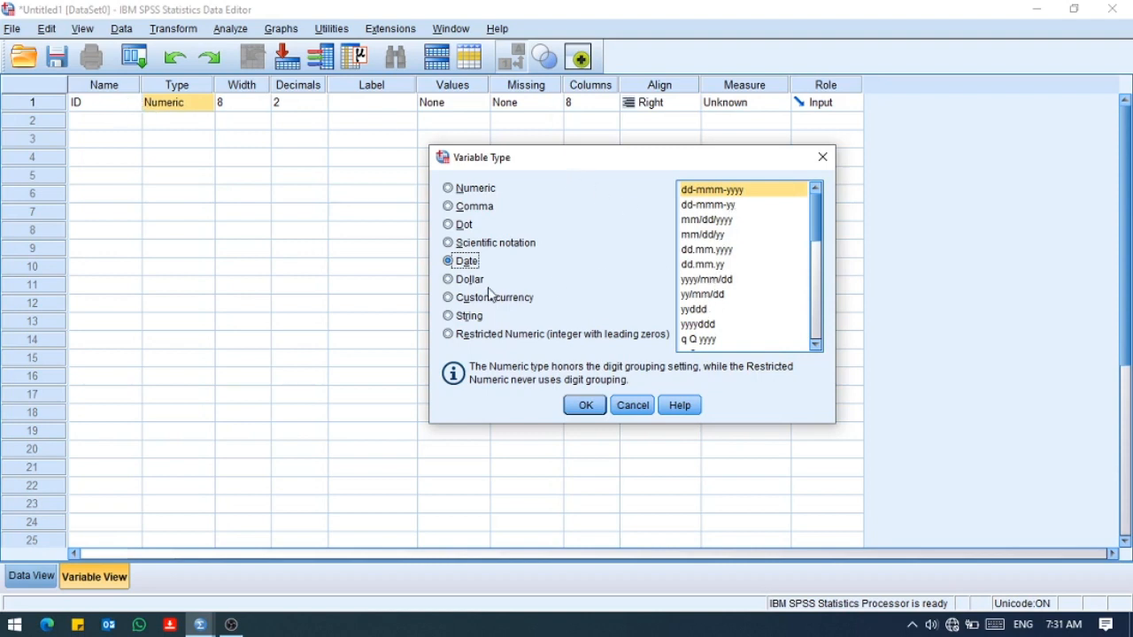
{"action": "left_click", "coordinate": [471, 282]}
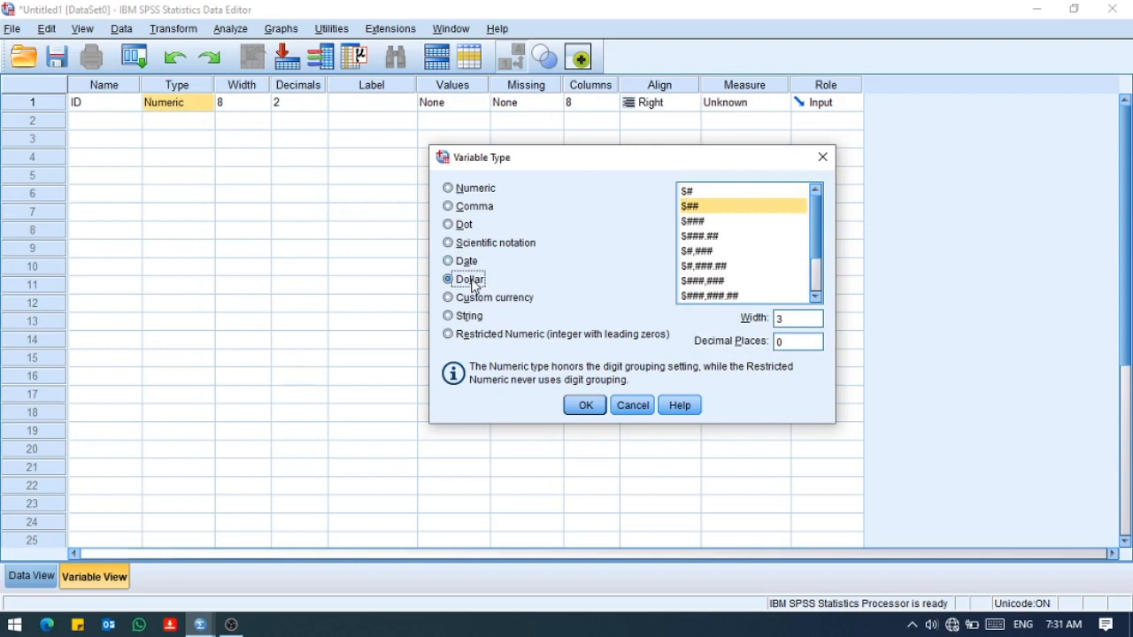
{"action": "left_click", "coordinate": [704, 268]}
{"action": "left_click", "coordinate": [701, 193]}
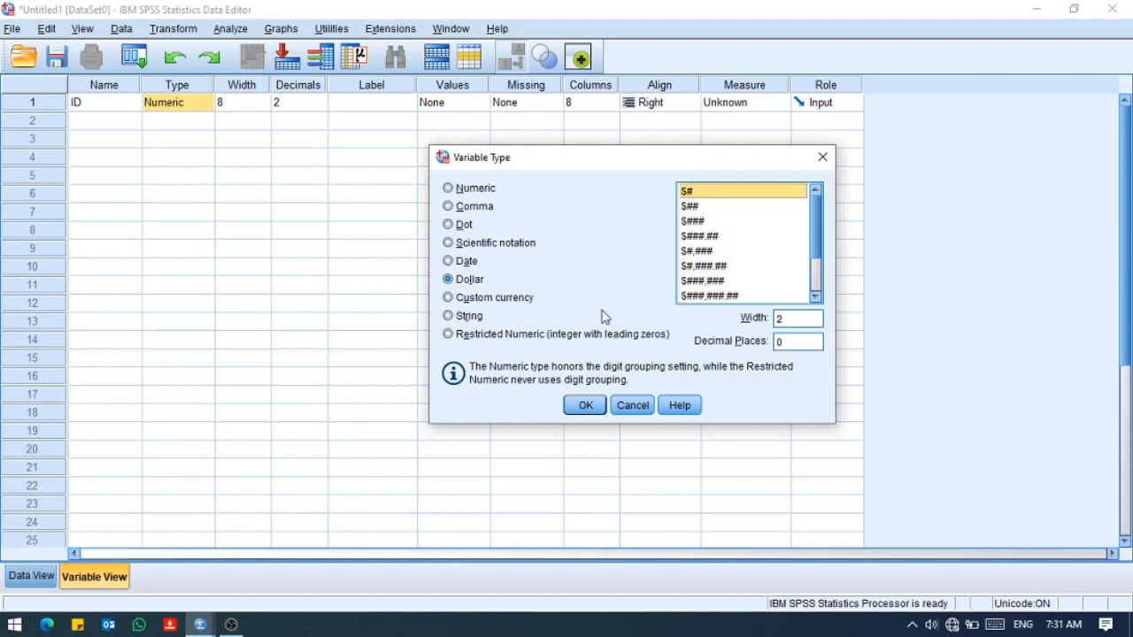
Set ID's variable type to Custom currency with the CCB format and apply it
{"action": "left_click", "coordinate": [503, 301]}
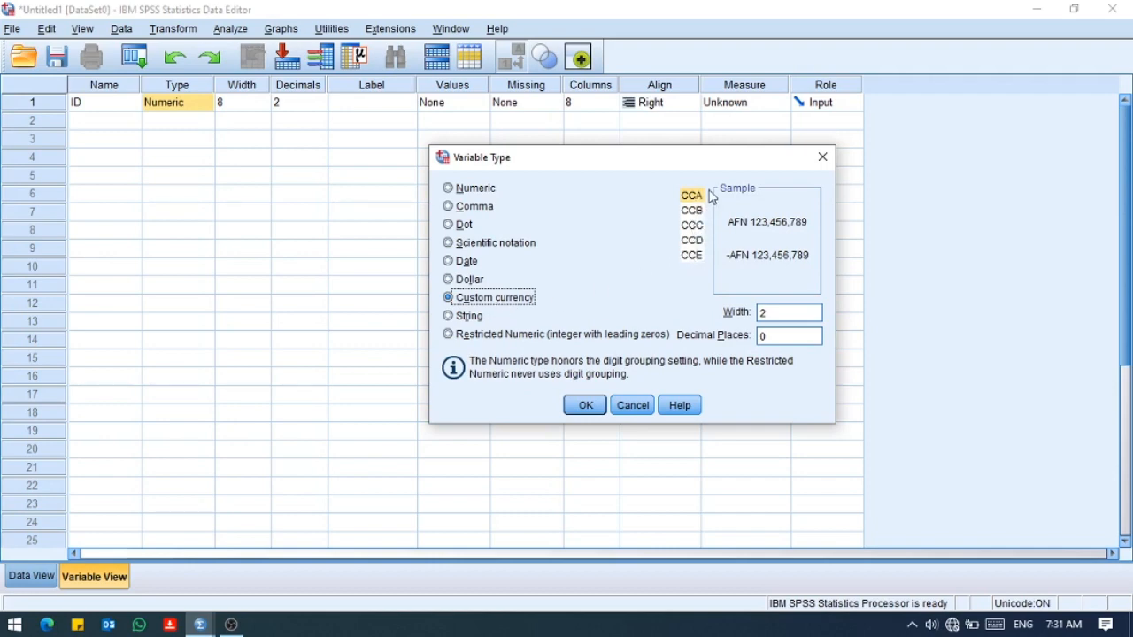
{"action": "left_click", "coordinate": [694, 211]}
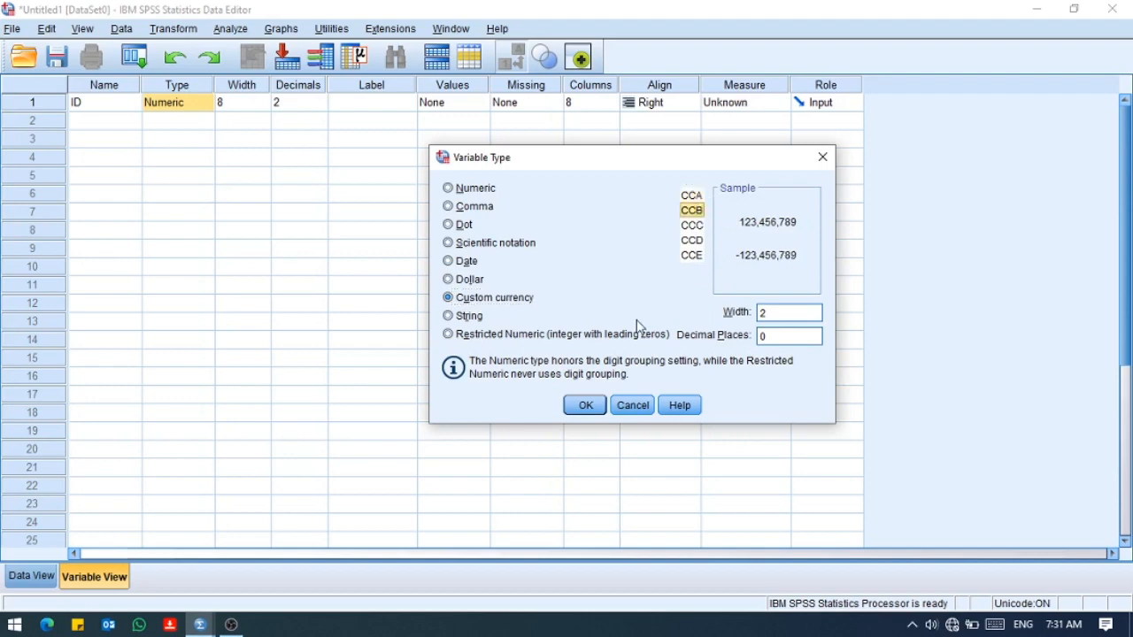
{"action": "left_click", "coordinate": [602, 405]}
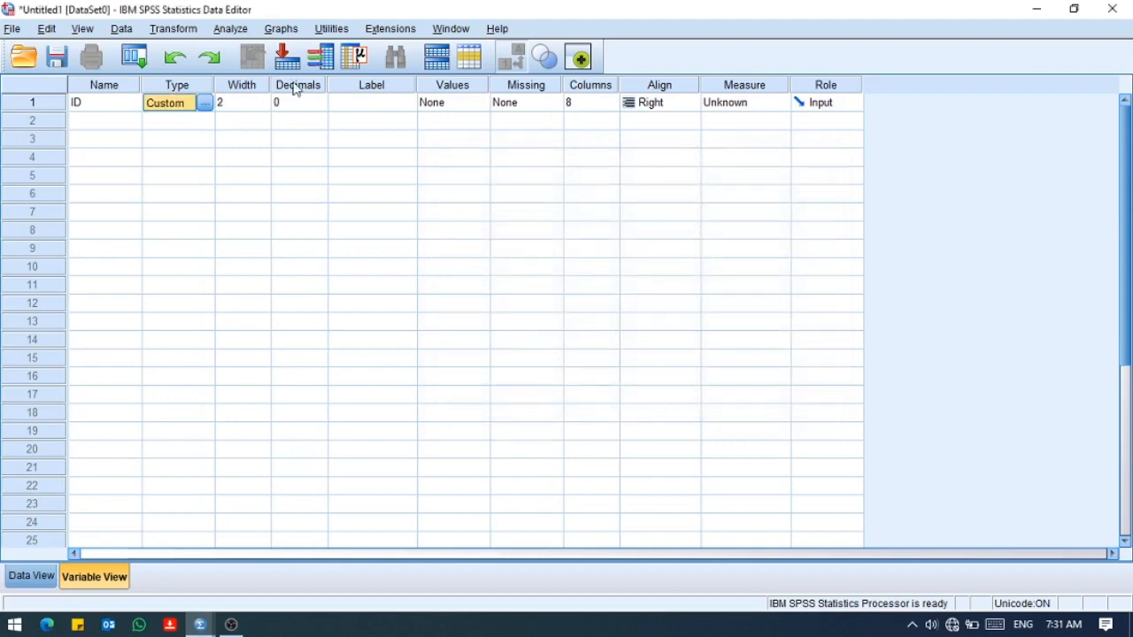
In the program's currency options, remove the CCA format's all-values prefix, enter AFN as its suffix, and save the options
{"action": "left_click", "coordinate": [58, 28]}
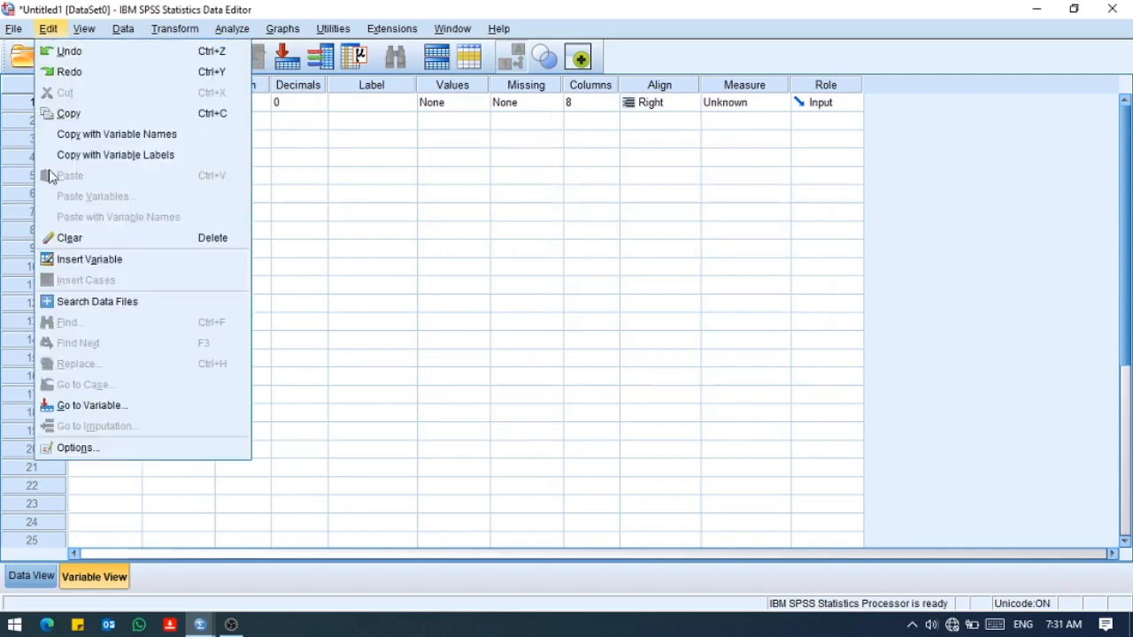
{"action": "left_click", "coordinate": [79, 448]}
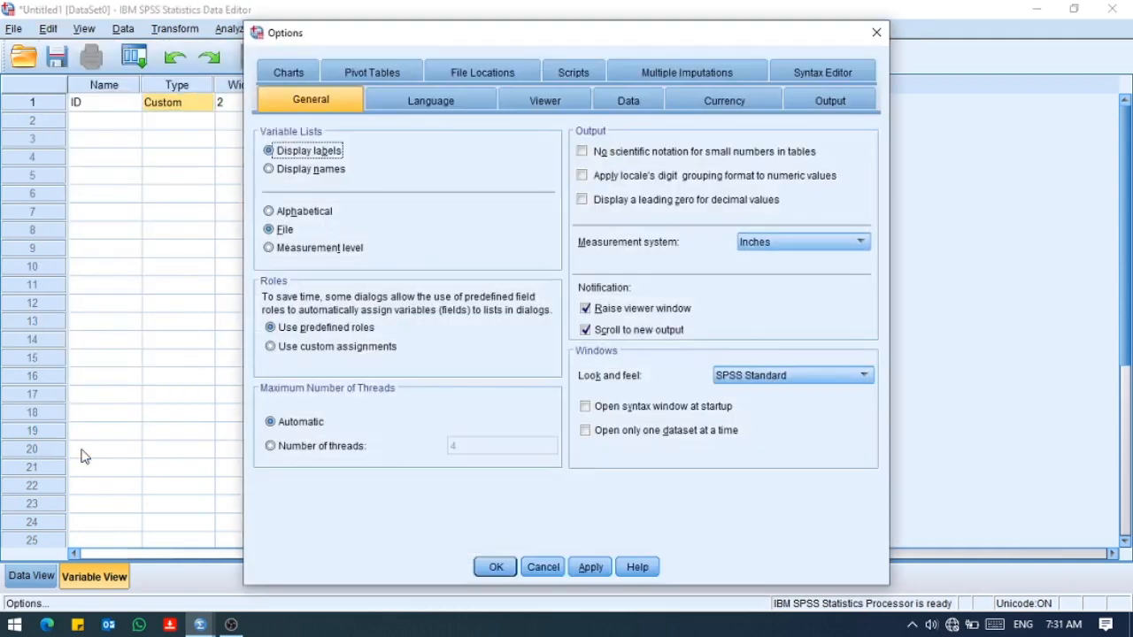
{"action": "left_click", "coordinate": [726, 101]}
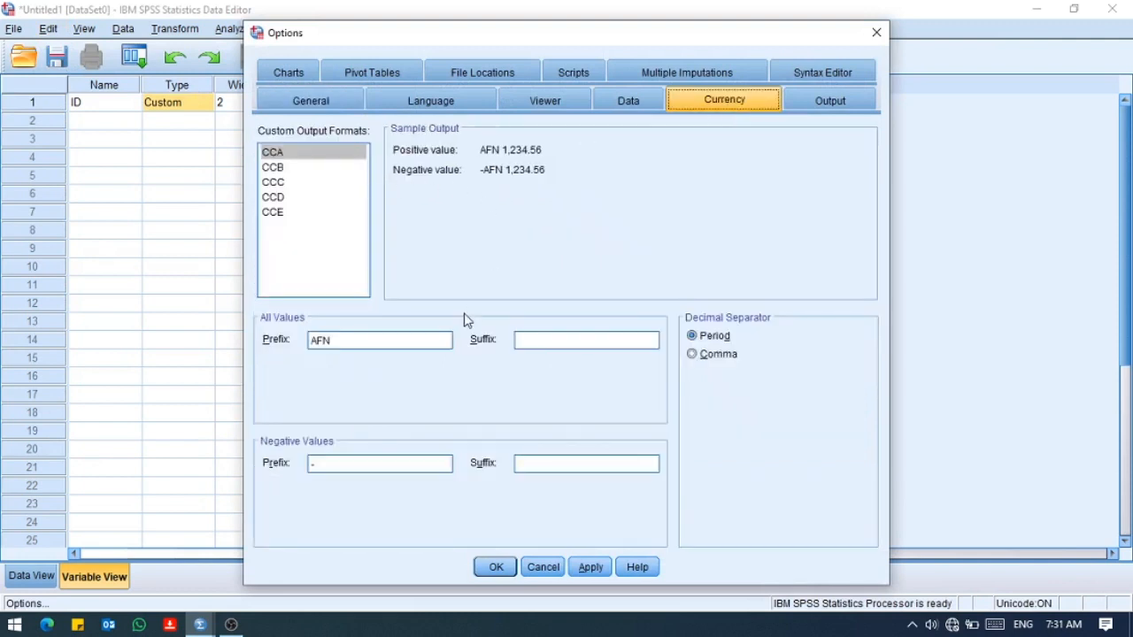
{"action": "left_click", "coordinate": [379, 340]}
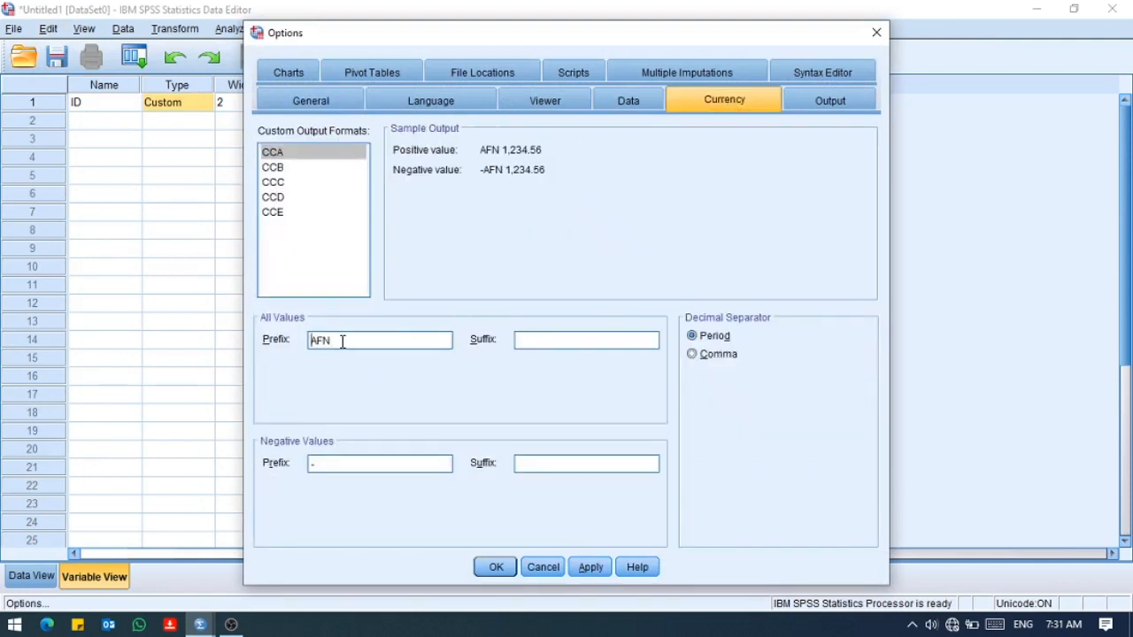
{"action": "left_click_drag", "start_coordinate": [342, 340], "coordinate": [310, 340]}
{"action": "key", "text": "BackSpace"}
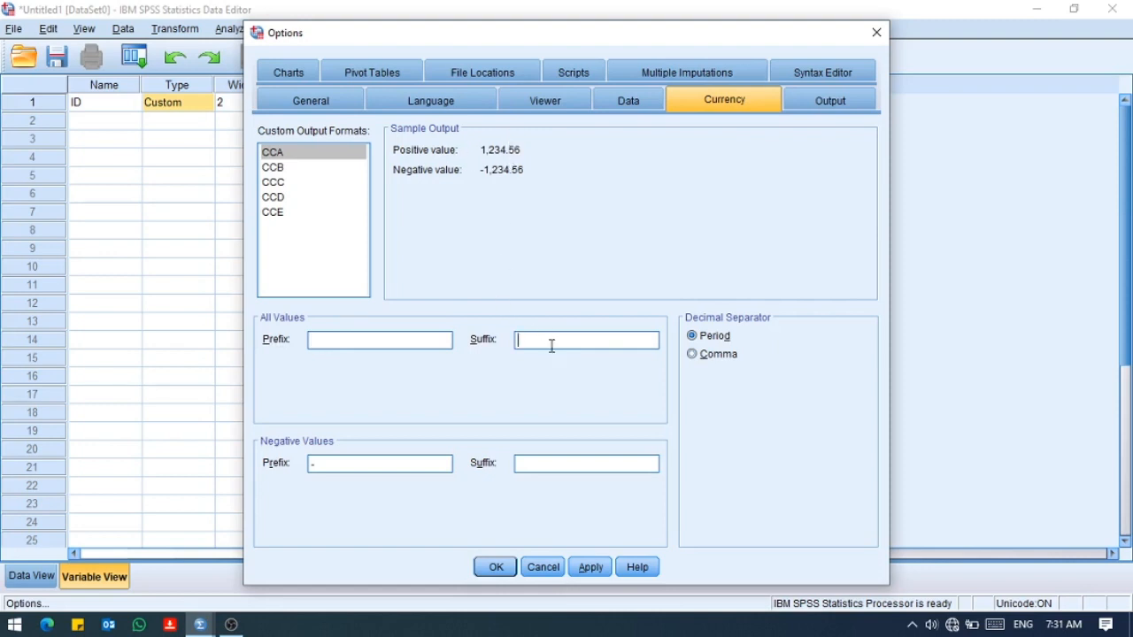
{"action": "type", "text": "AFN"}
{"action": "key", "text": "BackSpace"}
{"action": "key", "text": "BackSpace"}
{"action": "type", "text": "FN"}
{"action": "left_click", "coordinate": [520, 340]}
{"action": "left_click", "coordinate": [495, 566]}
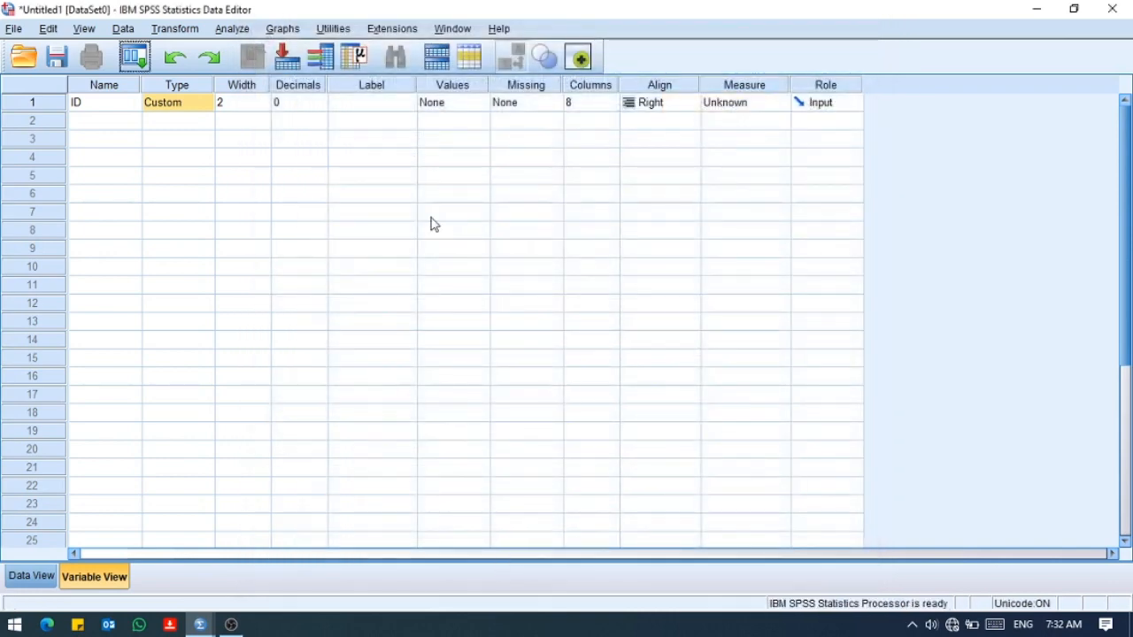
Reopen ID's variable type settings and examine the options offered for the String and Restricted Numeric types
{"action": "left_click", "coordinate": [210, 104]}
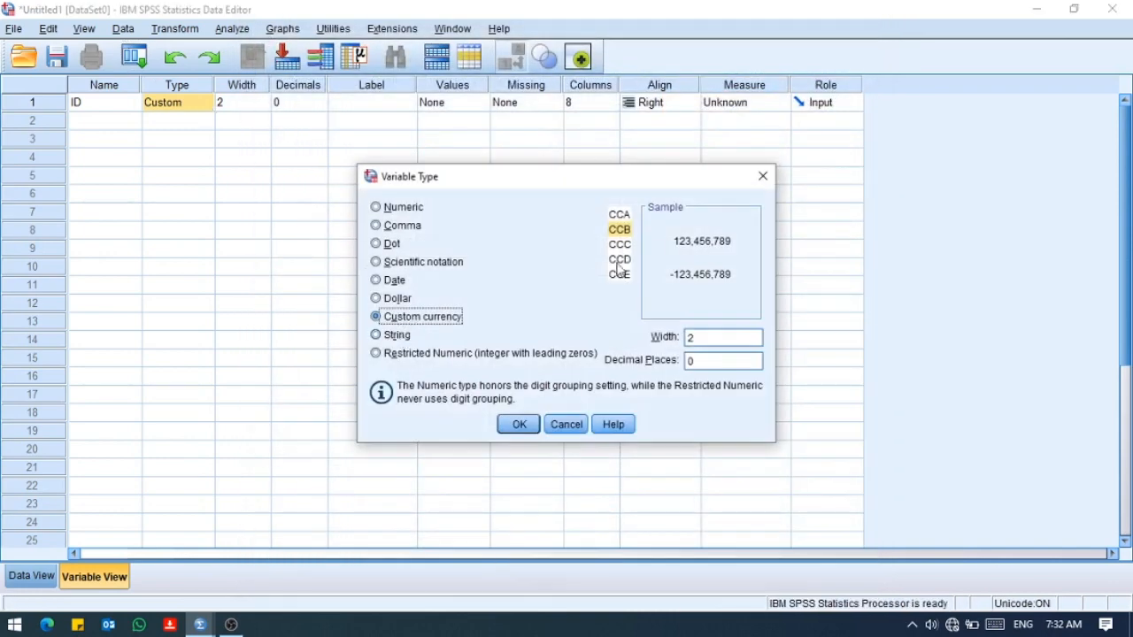
{"action": "left_click", "coordinate": [398, 335]}
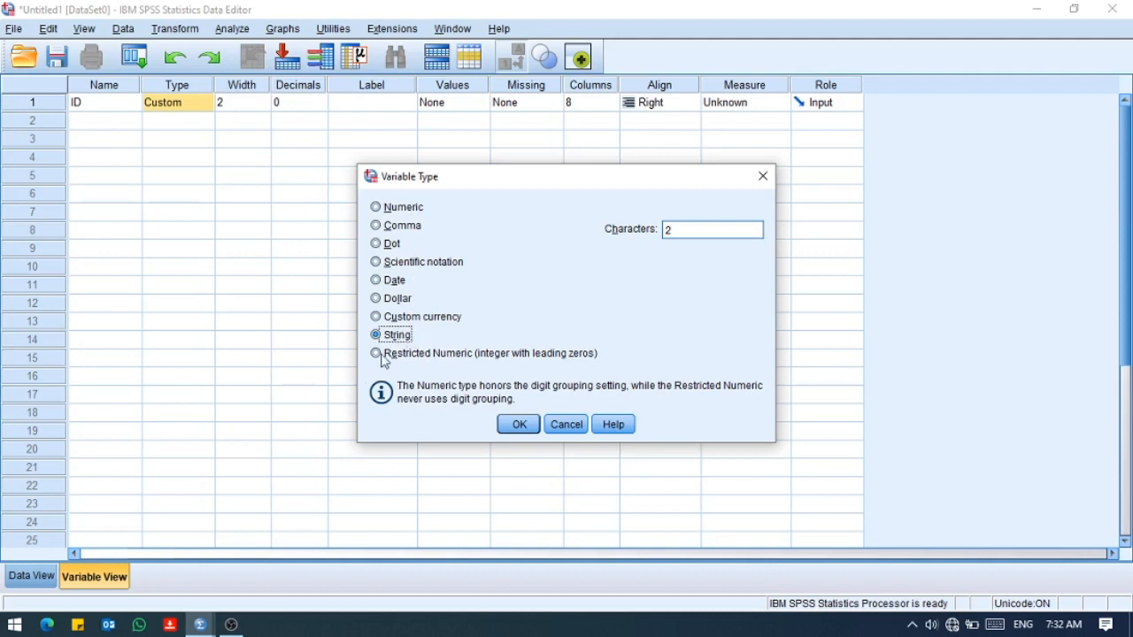
{"action": "double_click", "coordinate": [670, 231]}
{"action": "left_click", "coordinate": [462, 356]}
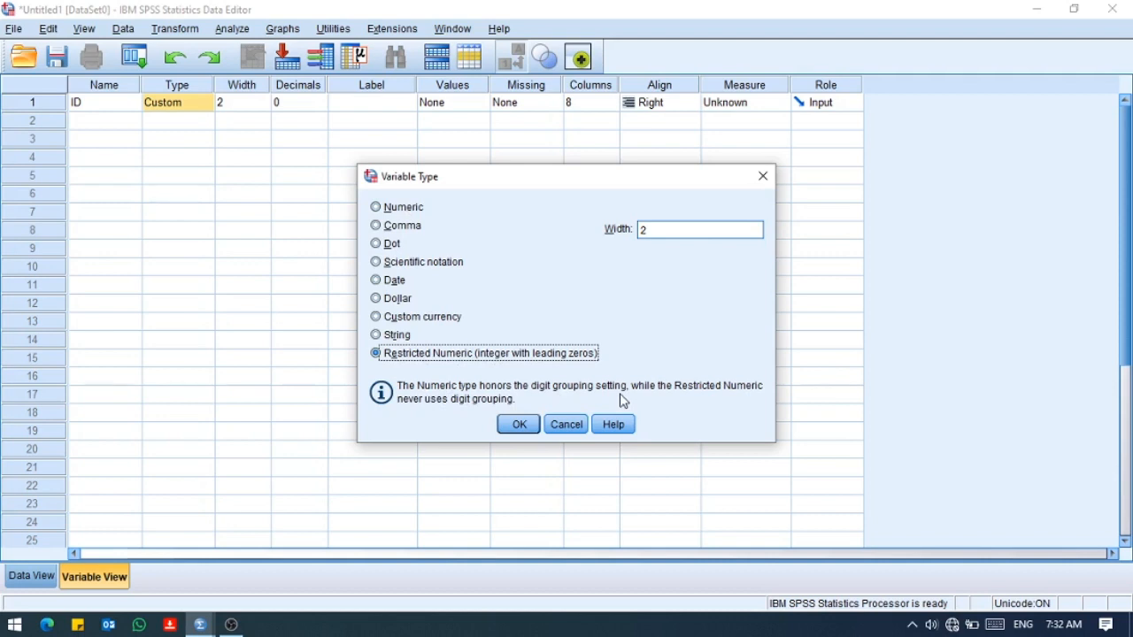
Set ID's variable type to Numeric with a width of 3 and apply it
{"action": "left_click", "coordinate": [400, 210]}
{"action": "double_click", "coordinate": [694, 230]}
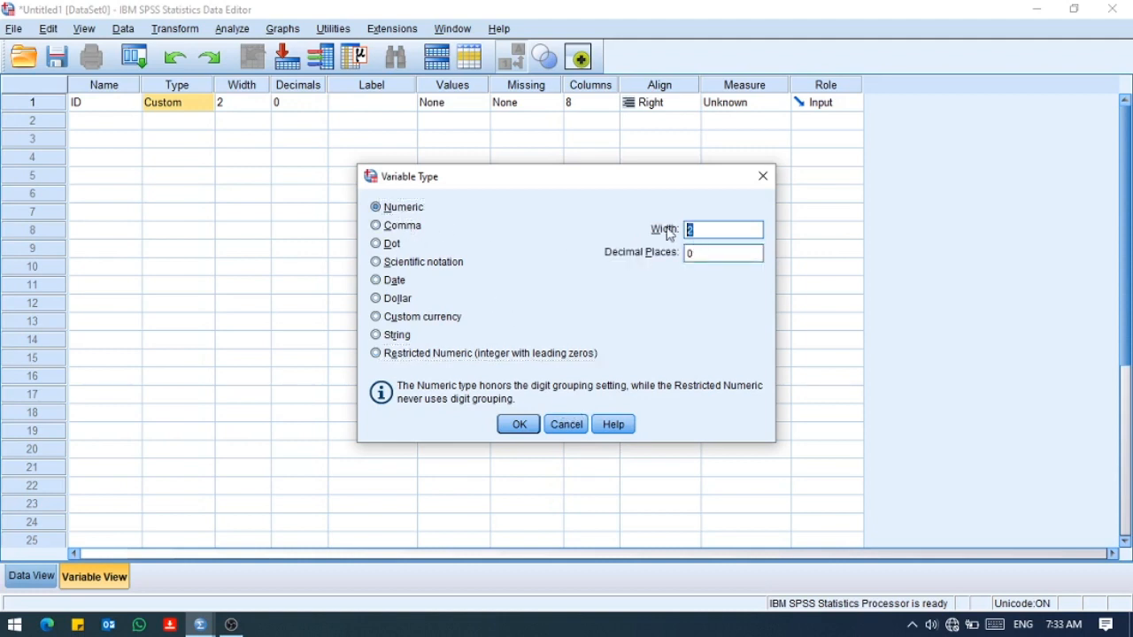
{"action": "type", "text": "3"}
{"action": "left_click", "coordinate": [518, 424]}
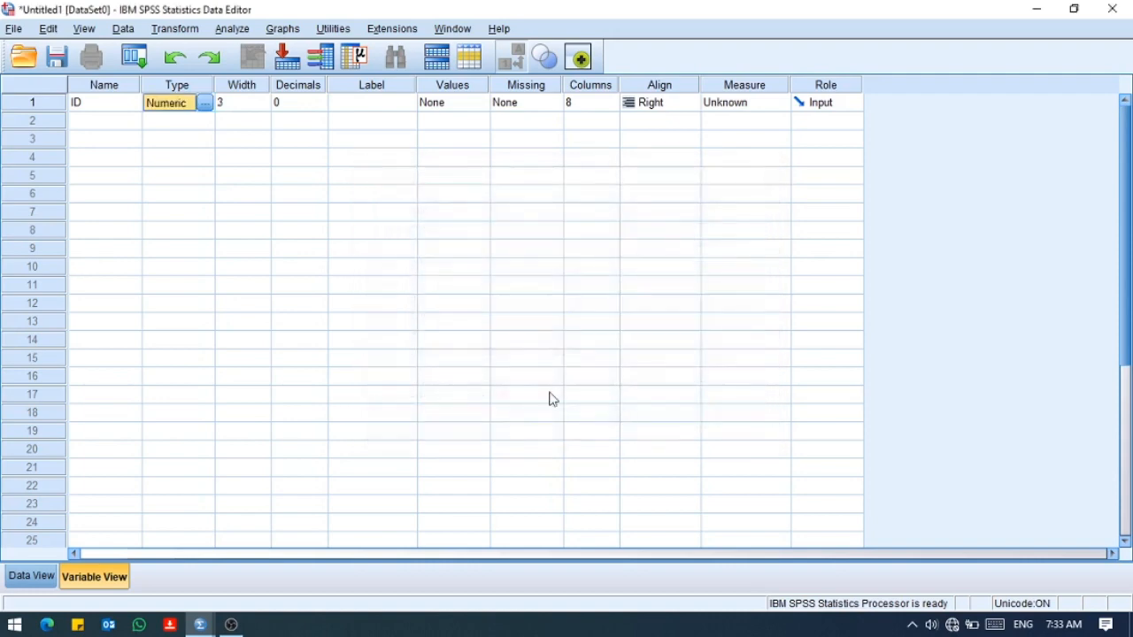
Go through the Width, Decimals, Label, Values and Columns cells of the ID row to examine each attribute
{"action": "left_click", "coordinate": [253, 101]}
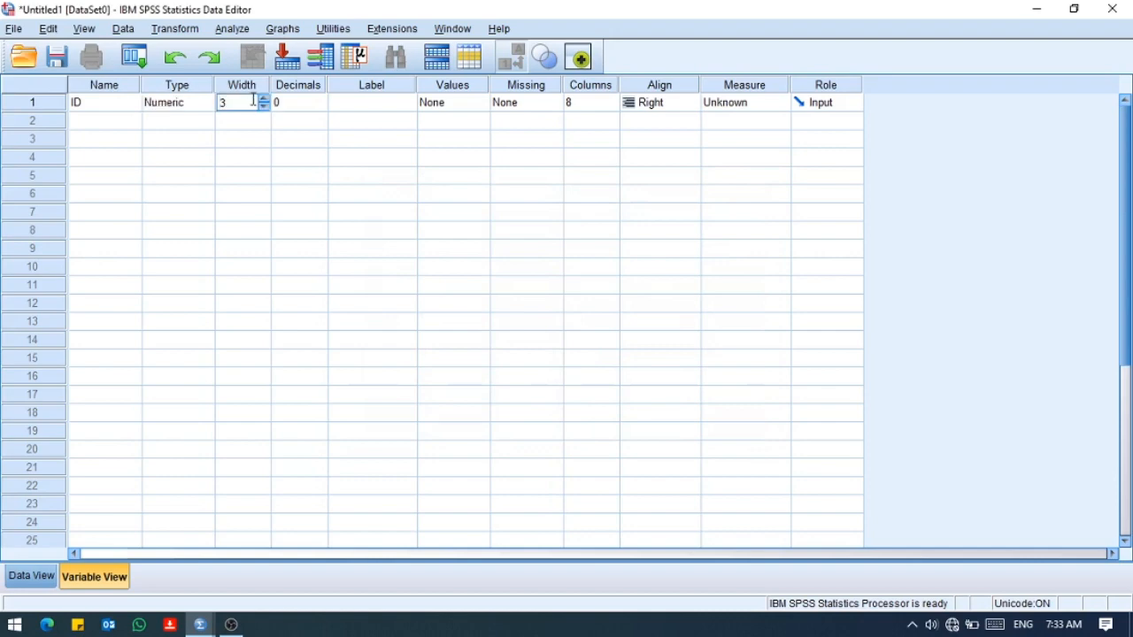
{"action": "left_click", "coordinate": [294, 103]}
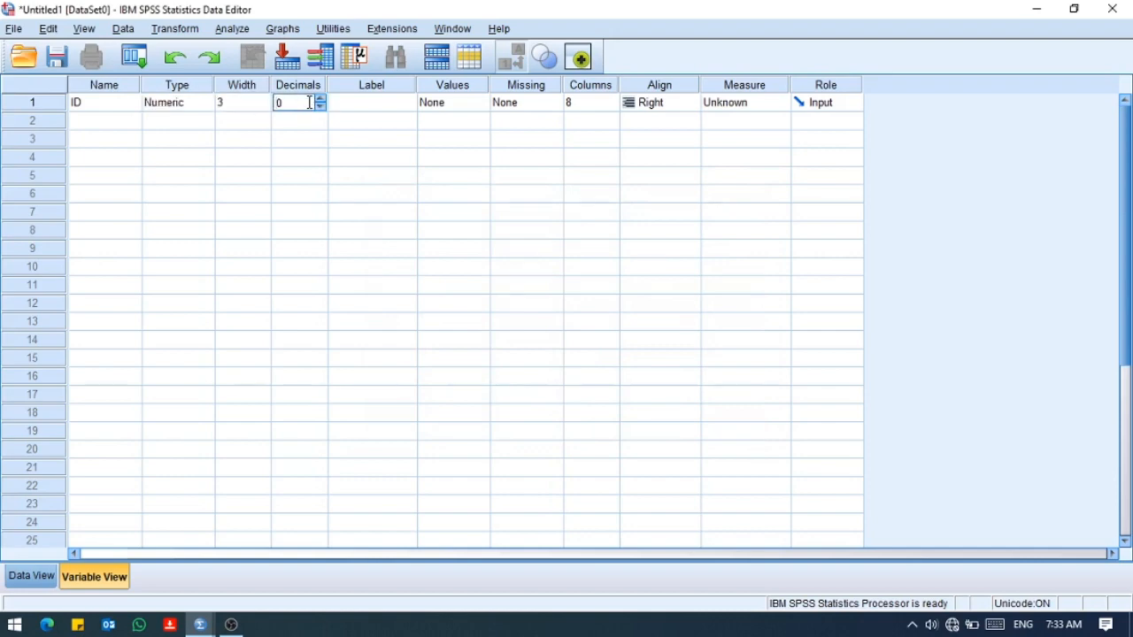
{"action": "left_click", "coordinate": [369, 103]}
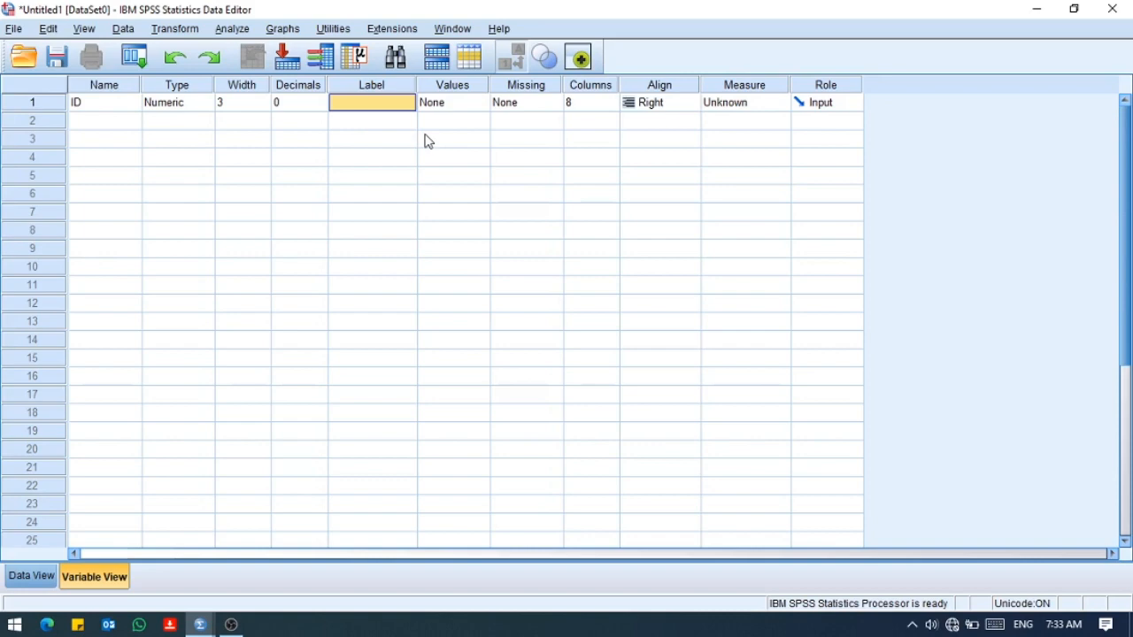
{"action": "left_click", "coordinate": [468, 104]}
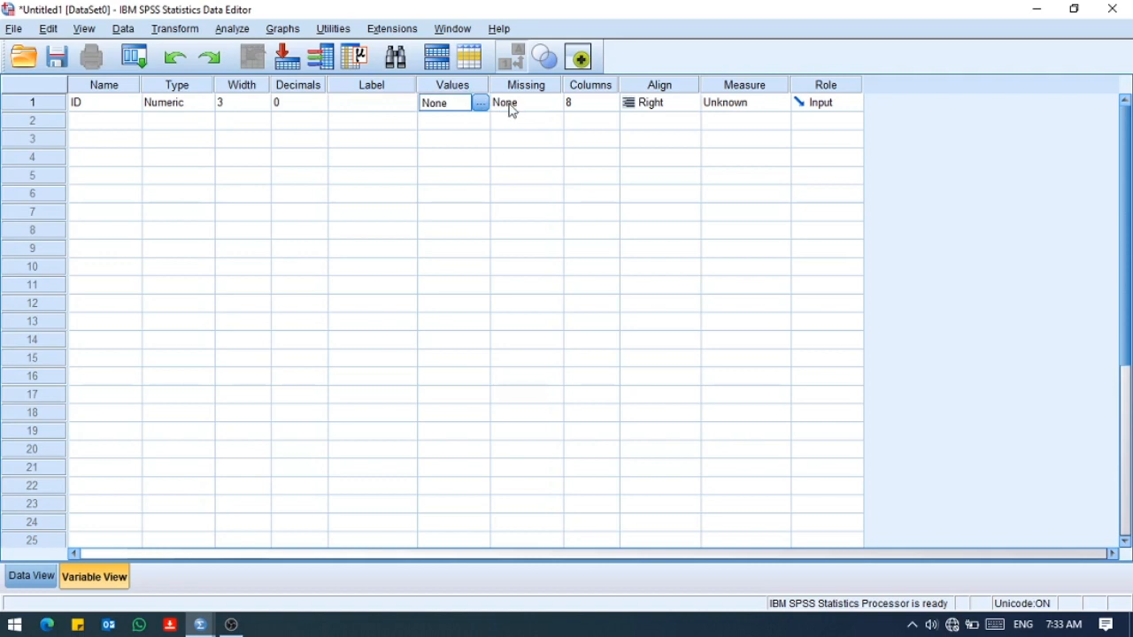
{"action": "left_click", "coordinate": [608, 104]}
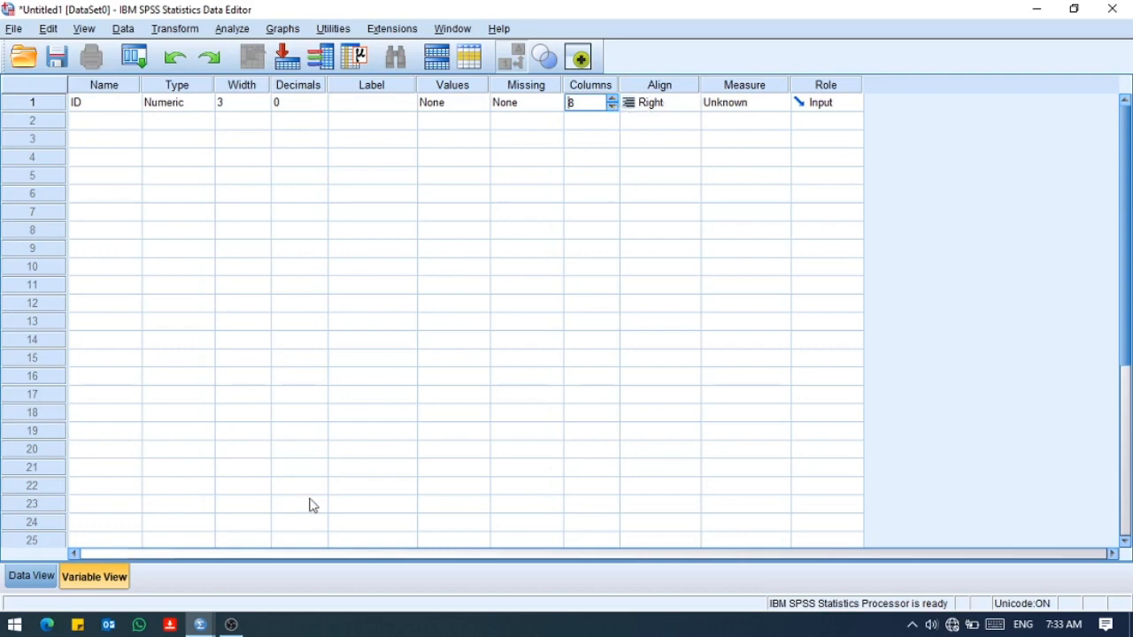
Set the ID variable's alignment to Center and its measurement level to Scale
{"action": "left_click", "coordinate": [675, 102]}
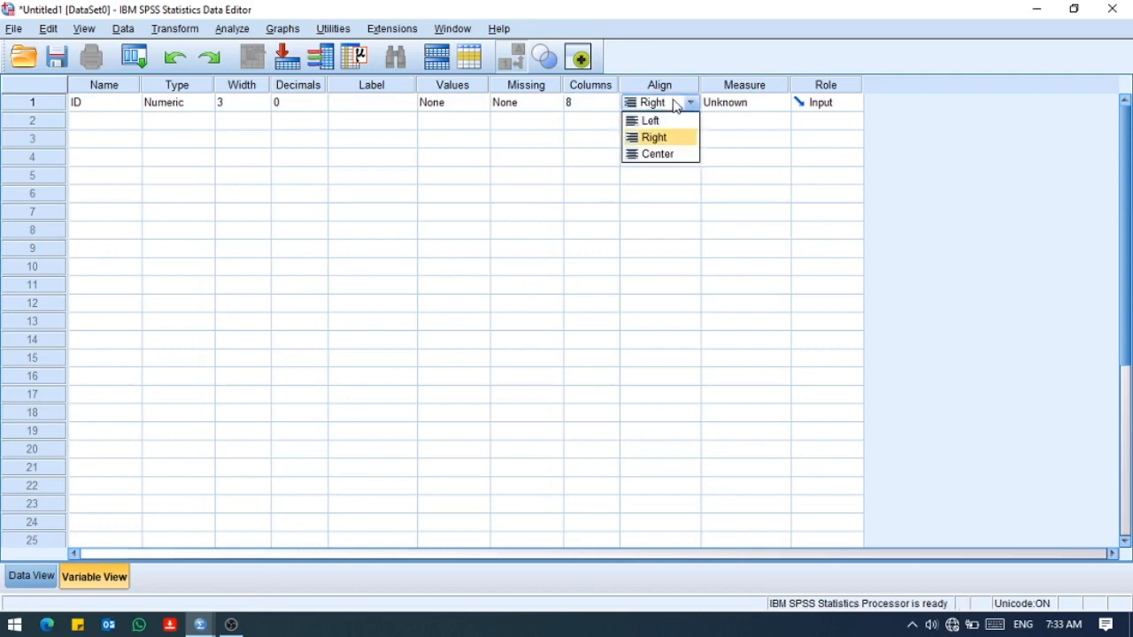
{"action": "left_click", "coordinate": [667, 155]}
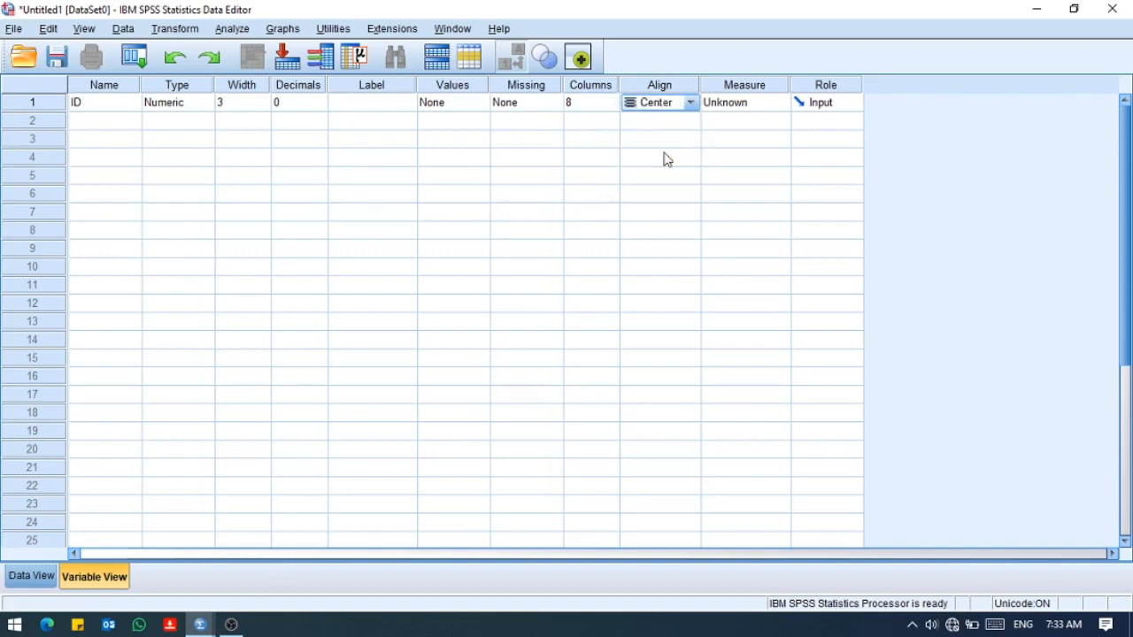
{"action": "left_click", "coordinate": [765, 107]}
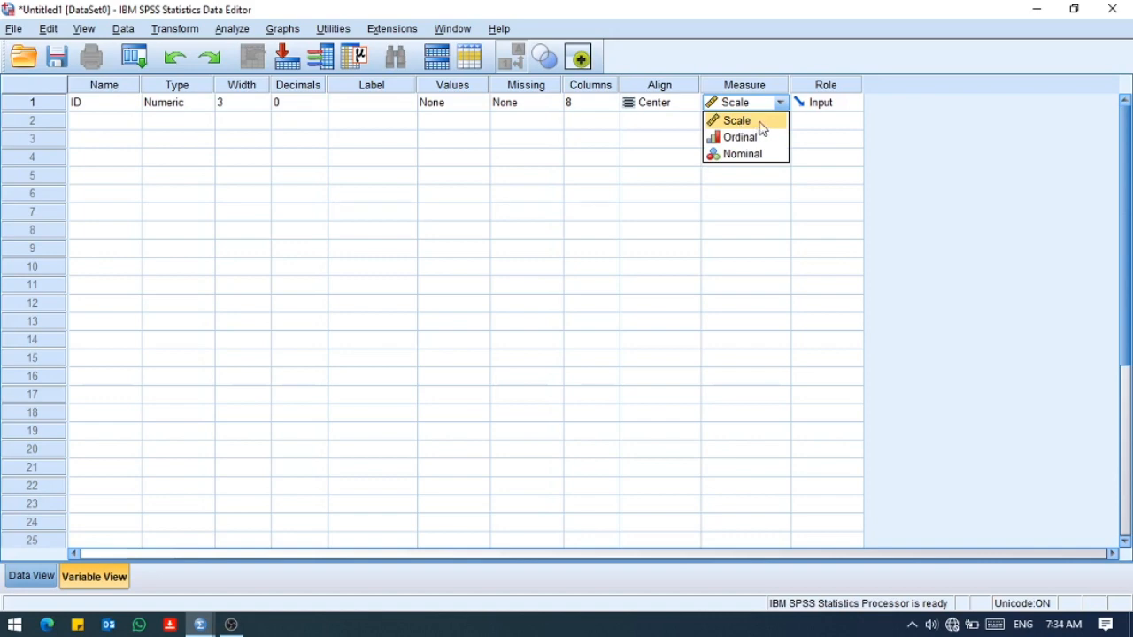
{"action": "left_click", "coordinate": [742, 127]}
{"action": "left_click", "coordinate": [778, 104]}
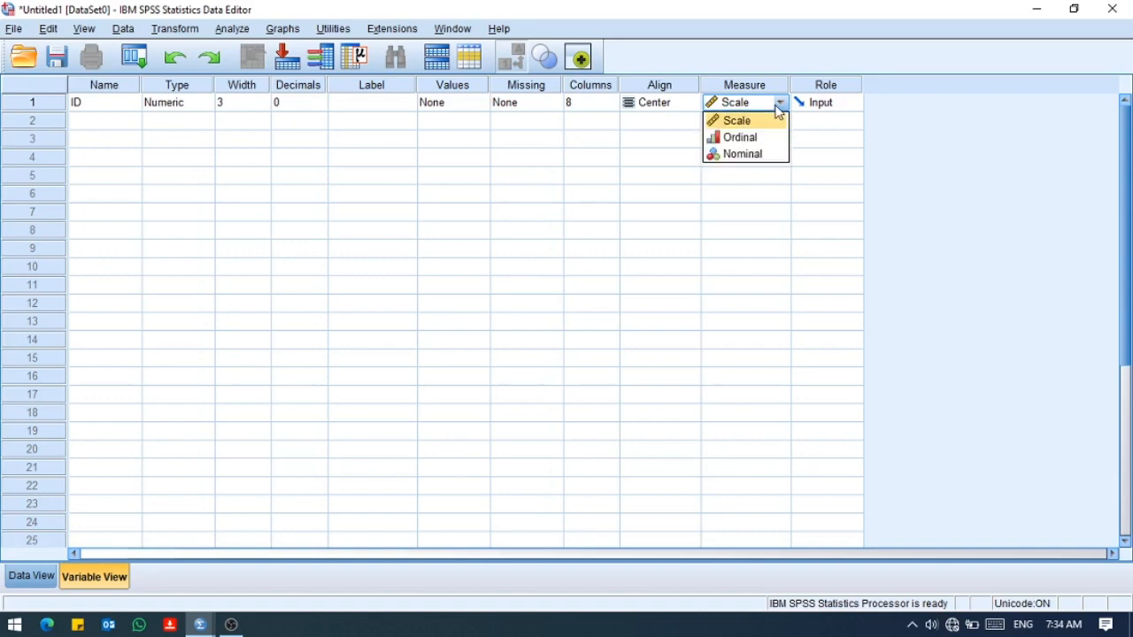
{"action": "left_click", "coordinate": [738, 122]}
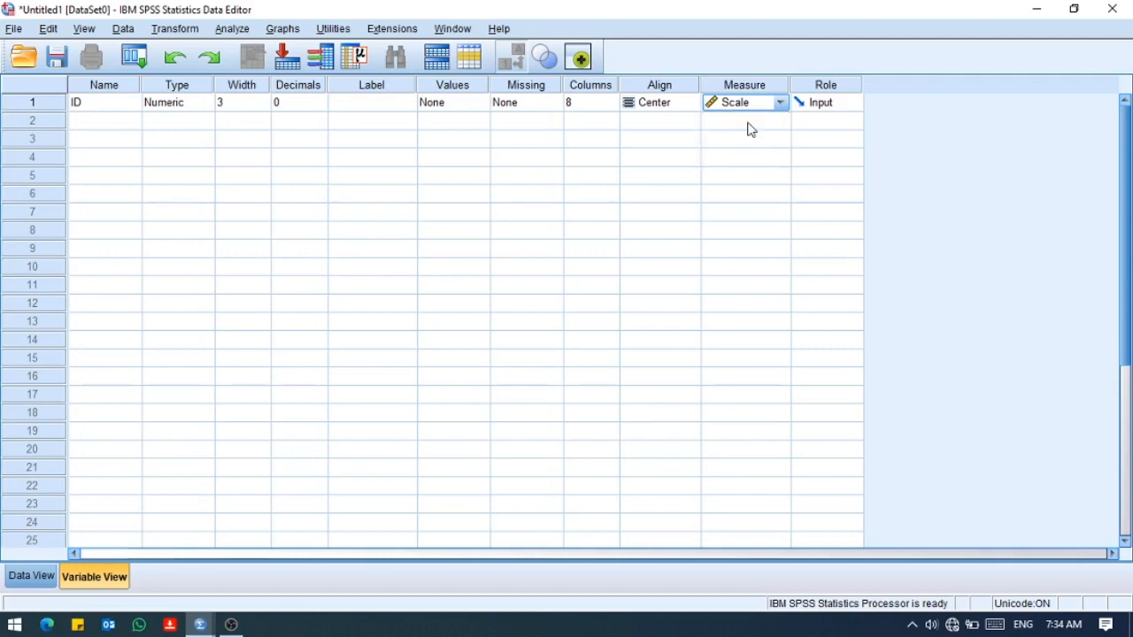